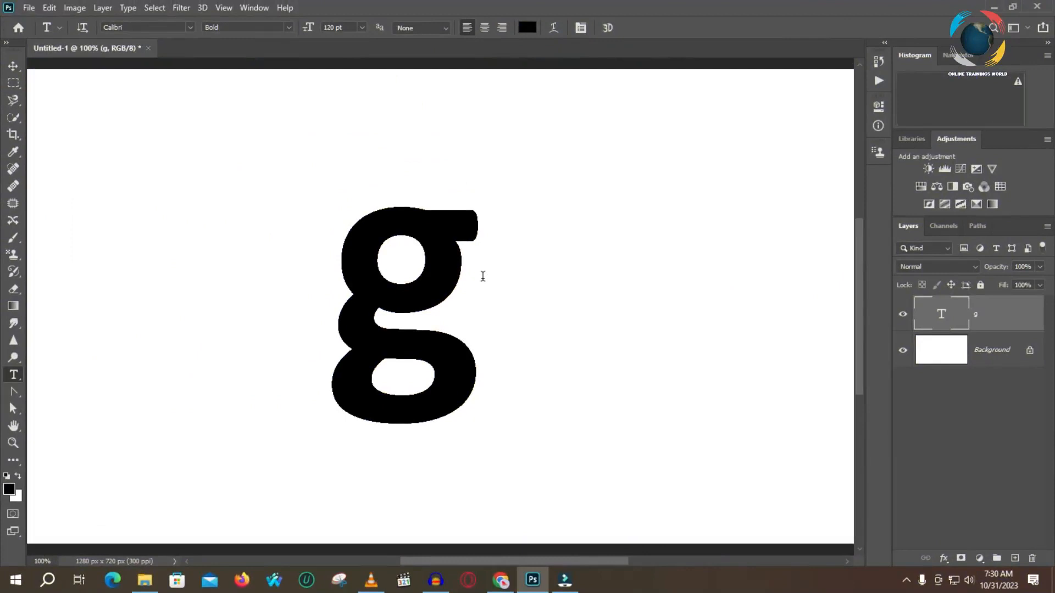
Set the letter g's font style to Regular and add a Color Overlay effect reset to its default settings.
{"action": "left_click", "coordinate": [290, 29]}
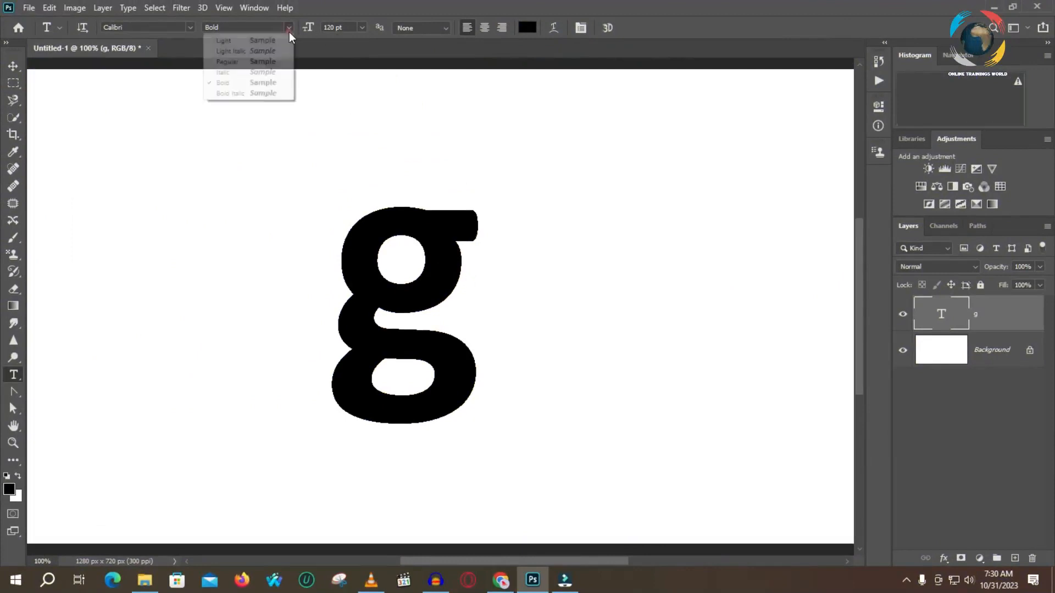
{"action": "left_click", "coordinate": [269, 61]}
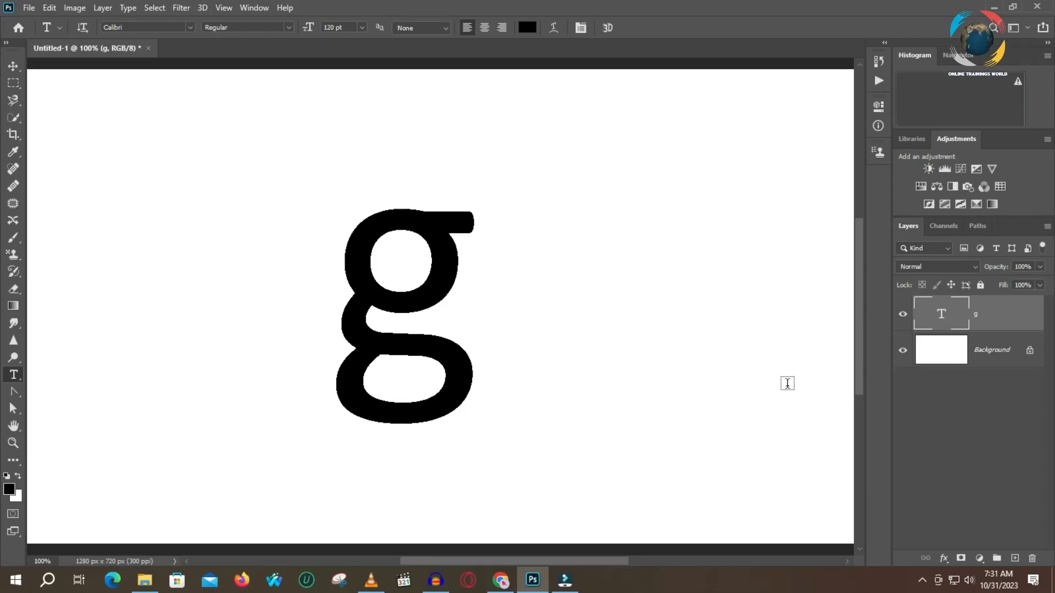
{"action": "left_click", "coordinate": [943, 559]}
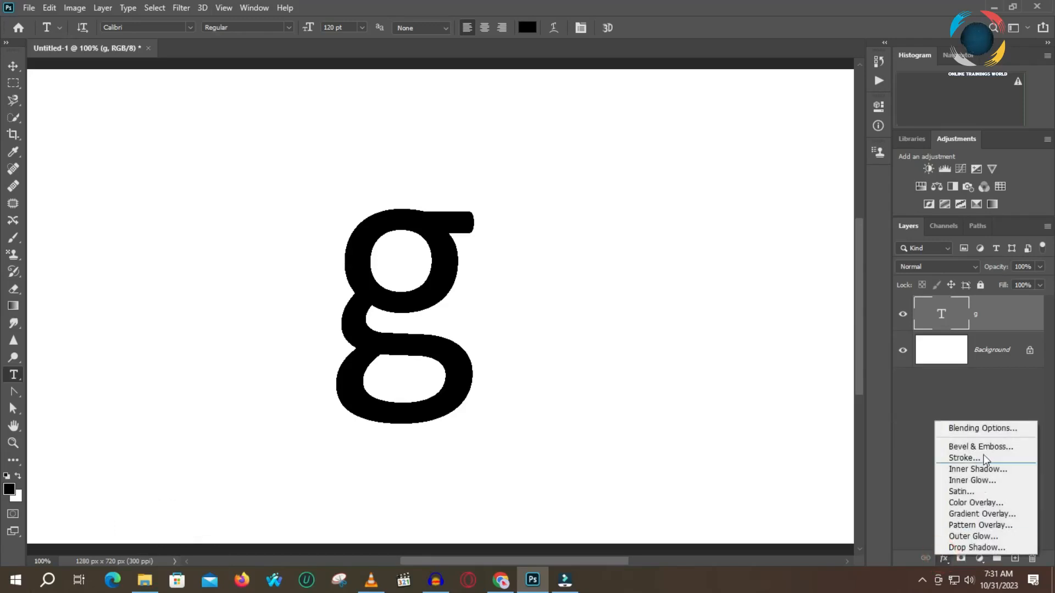
{"action": "left_click", "coordinate": [985, 428]}
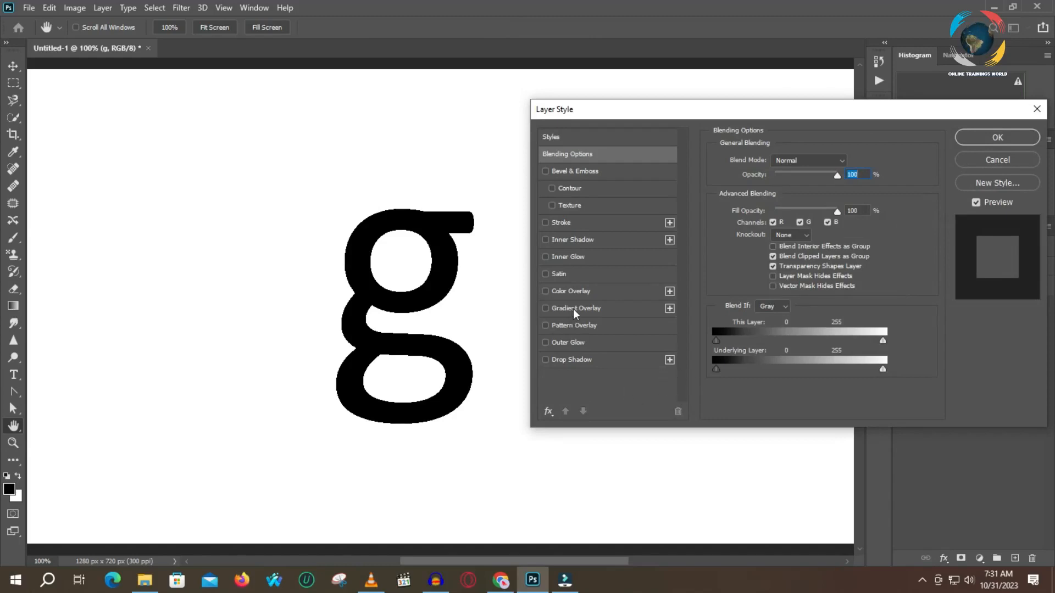
{"action": "left_click", "coordinate": [583, 293]}
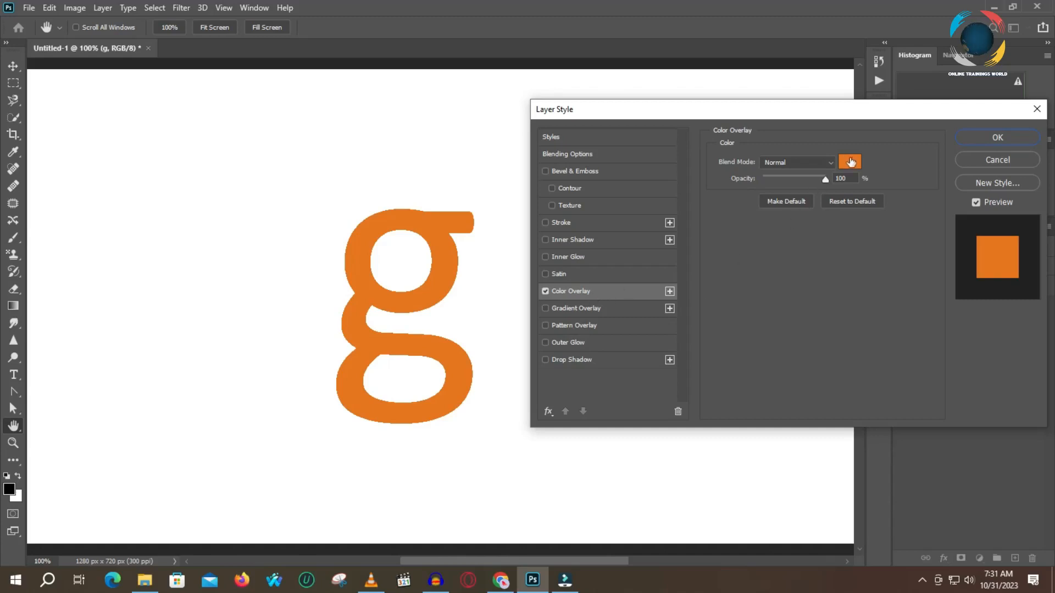
{"action": "left_click", "coordinate": [852, 201]}
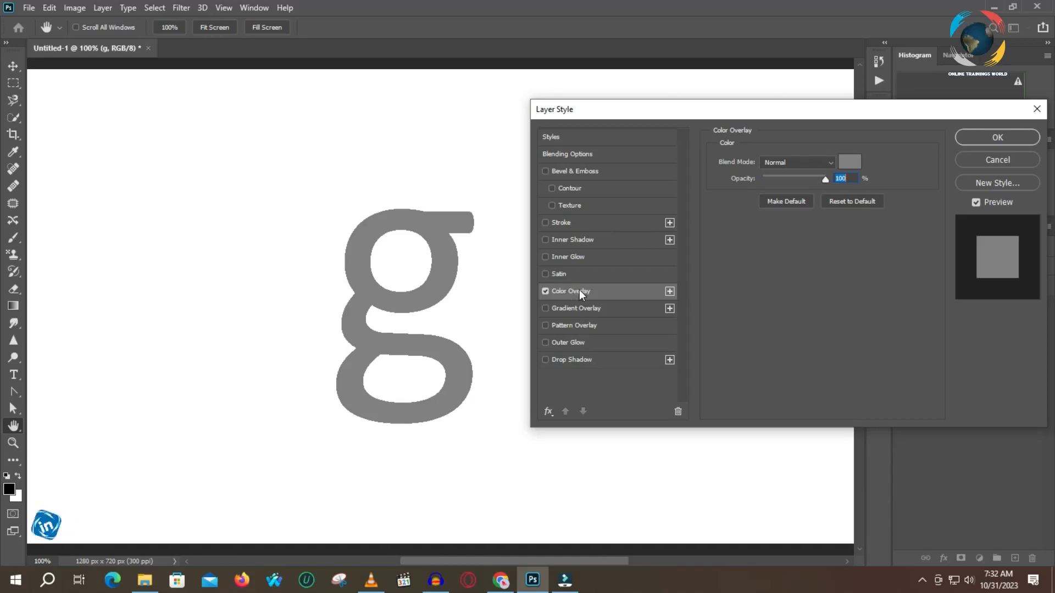
Set the Color Overlay colour of the letter to an orange of about #e26927.
{"action": "left_click", "coordinate": [849, 162]}
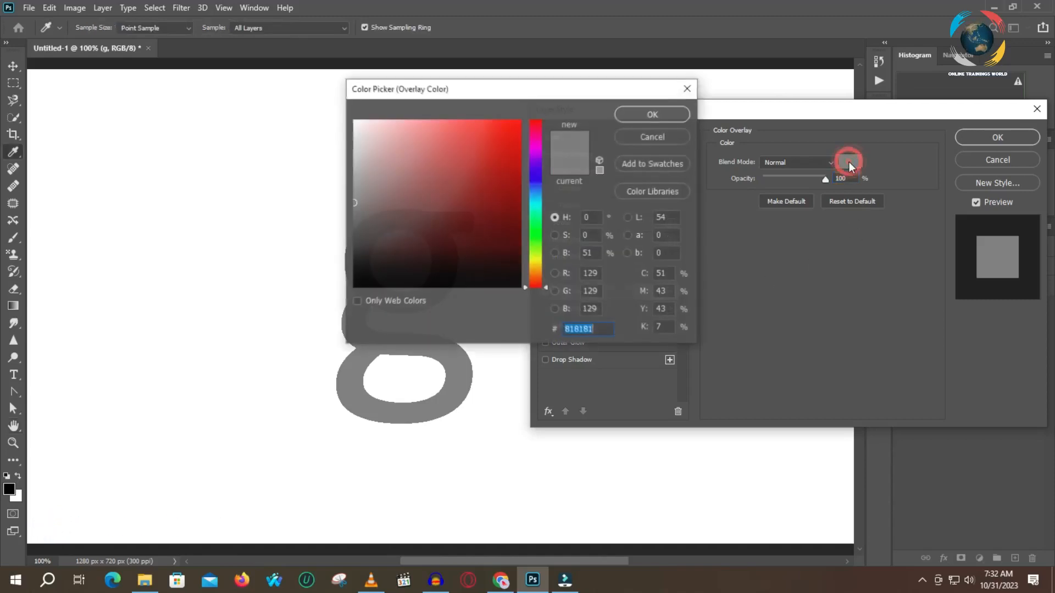
{"action": "left_click_drag", "start_coordinate": [525, 285], "coordinate": [526, 279]}
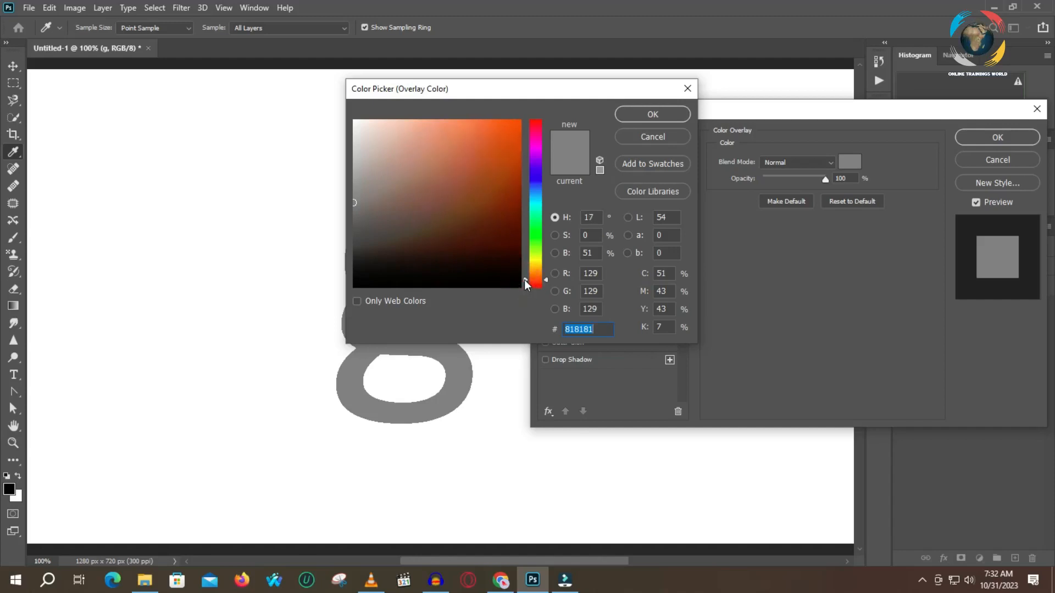
{"action": "left_click_drag", "start_coordinate": [360, 201], "coordinate": [470, 153]}
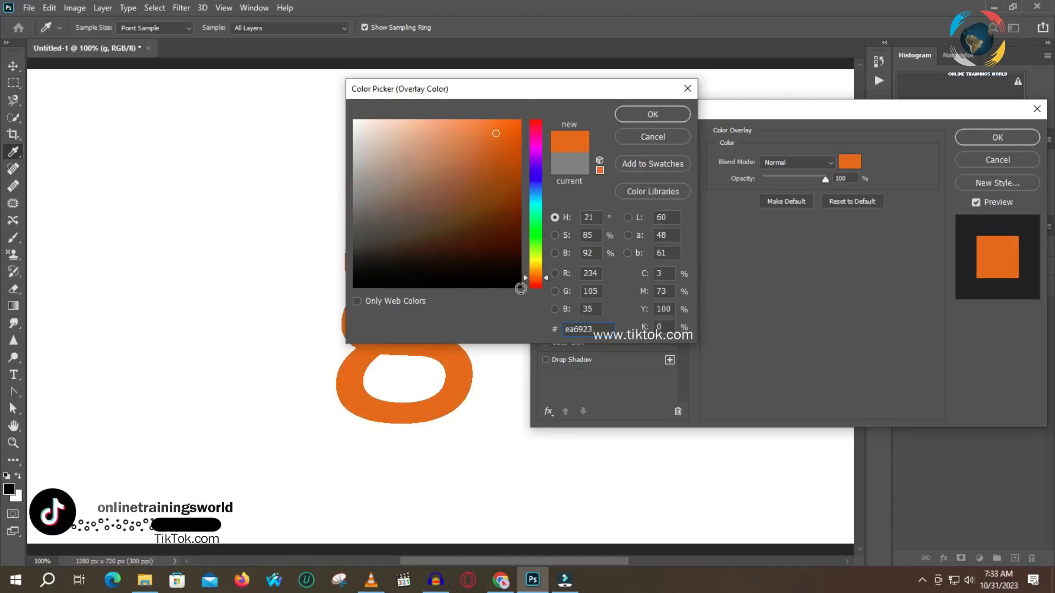
{"action": "mouse_move", "coordinate": [497, 133]}
{"action": "left_mouse_down"}
{"action": "mouse_move", "coordinate": [503, 142]}
{"action": "mouse_move", "coordinate": [492, 139]}
{"action": "left_mouse_up"}
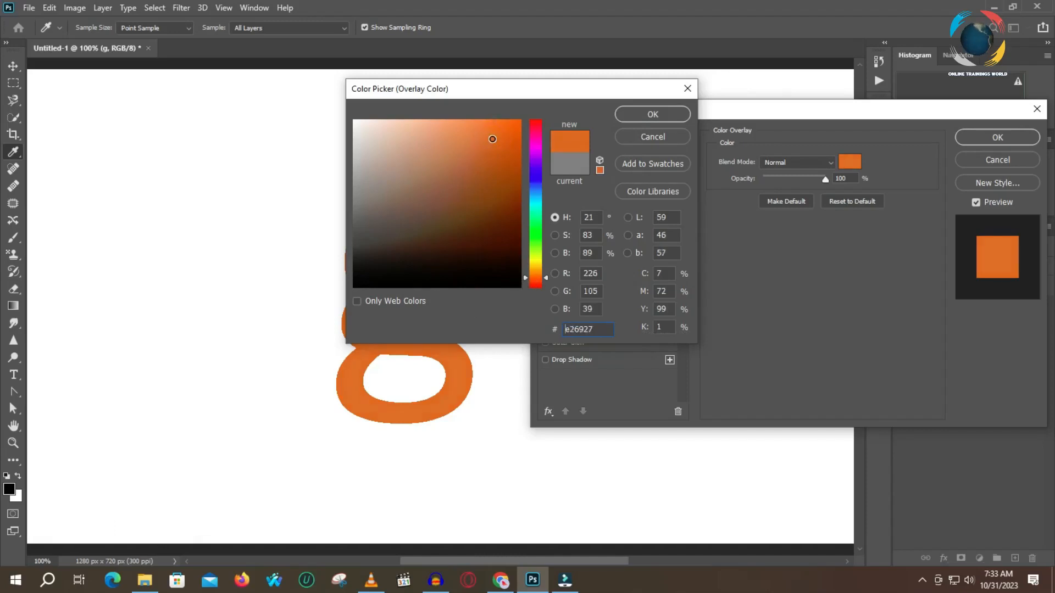
{"action": "left_click", "coordinate": [651, 117]}
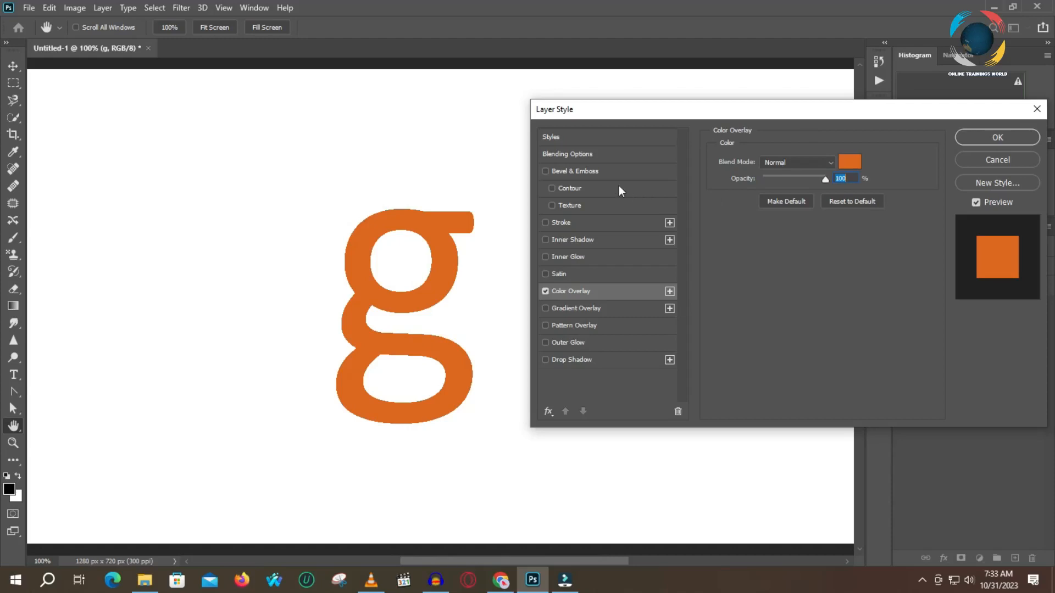
Enable Bevel & Emboss on the letter, reset it to the default settings and use the Inner Bevel style.
{"action": "left_click", "coordinate": [568, 170]}
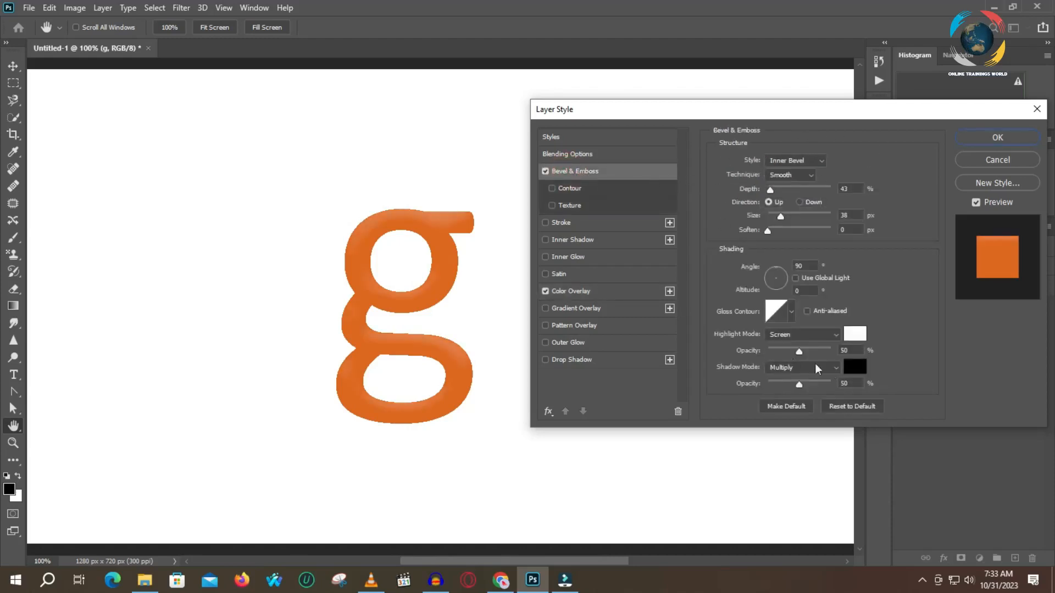
{"action": "left_click", "coordinate": [862, 409]}
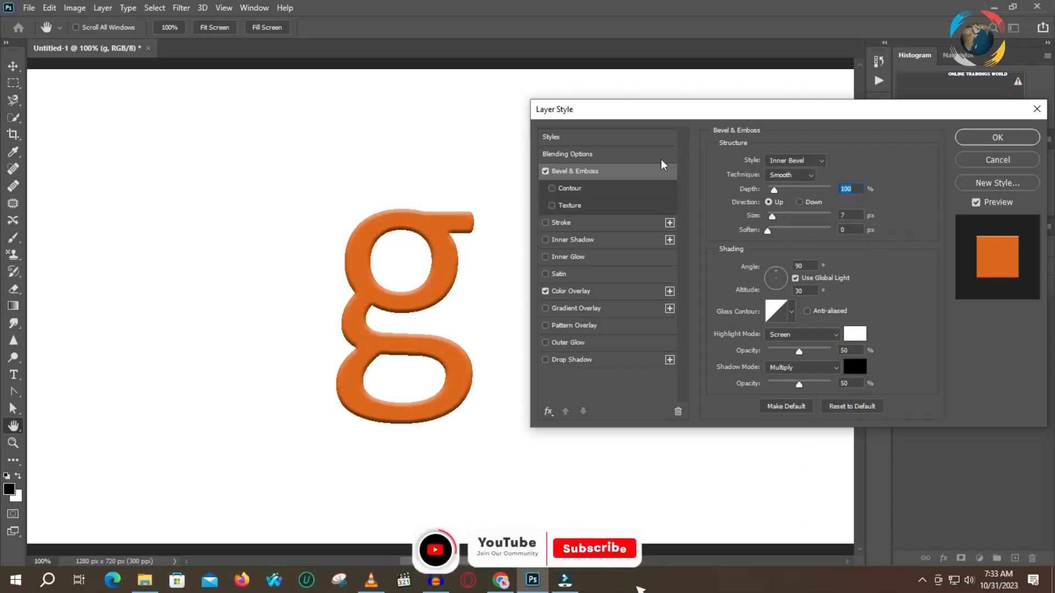
{"action": "left_click", "coordinate": [824, 165]}
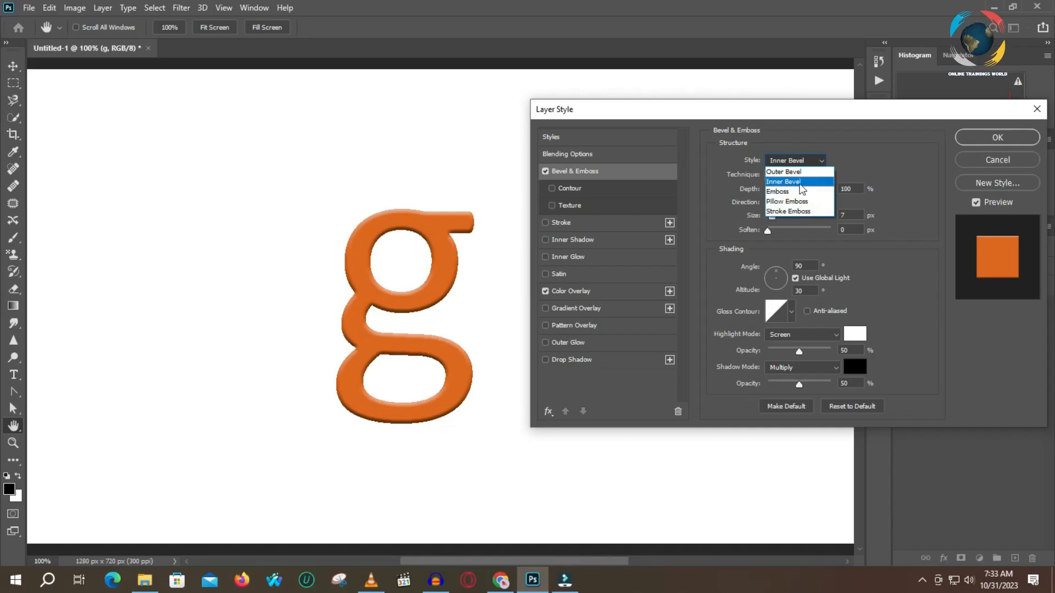
{"action": "left_click", "coordinate": [795, 183]}
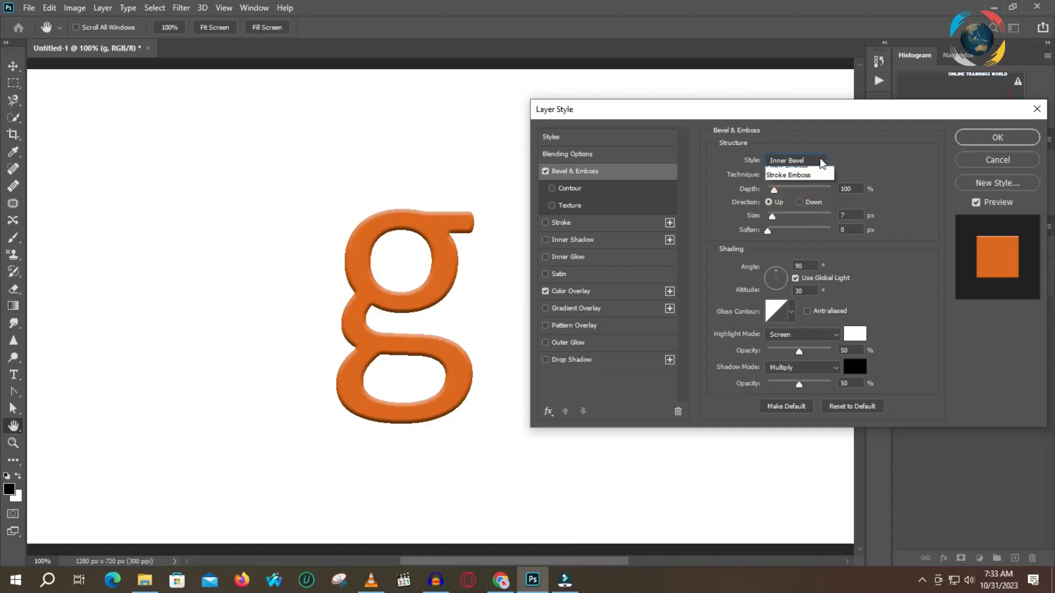
Try the Outer Bevel, Emboss and Pillow Emboss styles and the Down direction, returning to Inner Bevel with direction Up.
{"action": "left_click", "coordinate": [823, 161]}
{"action": "left_click", "coordinate": [806, 176]}
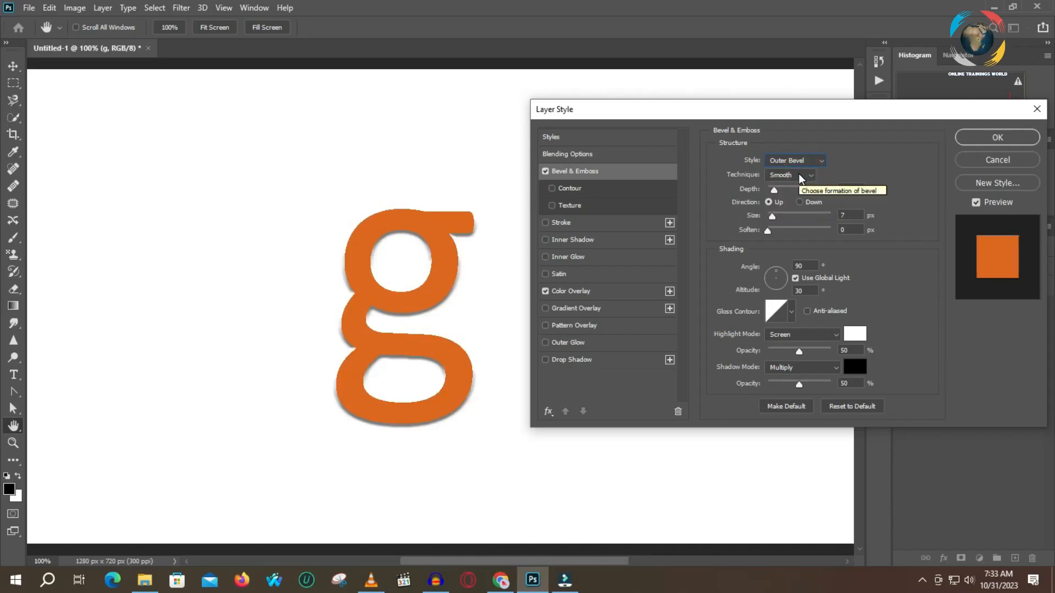
{"action": "left_click", "coordinate": [813, 161]}
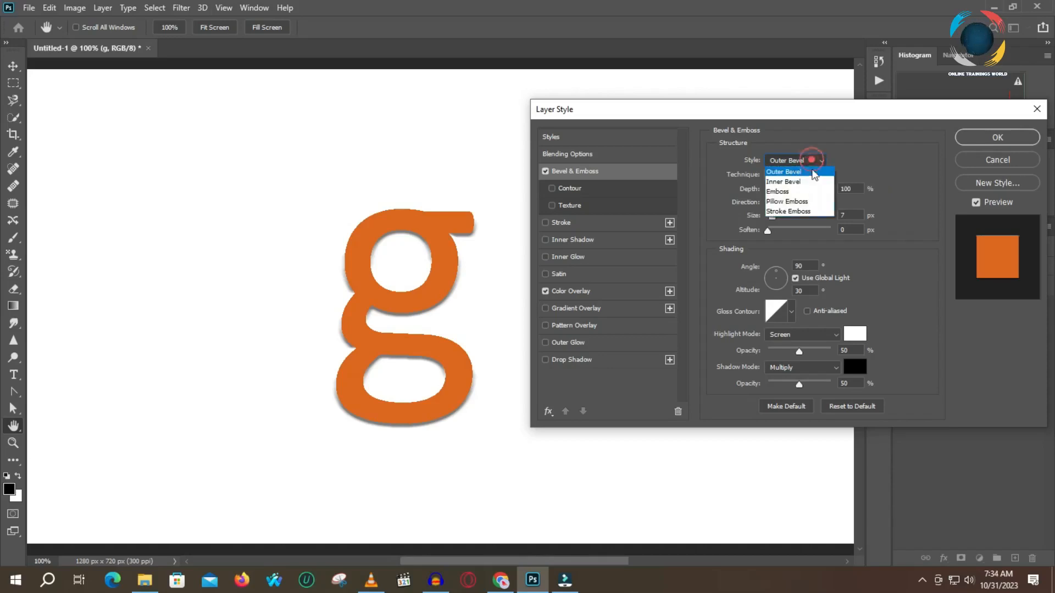
{"action": "left_click", "coordinate": [811, 184]}
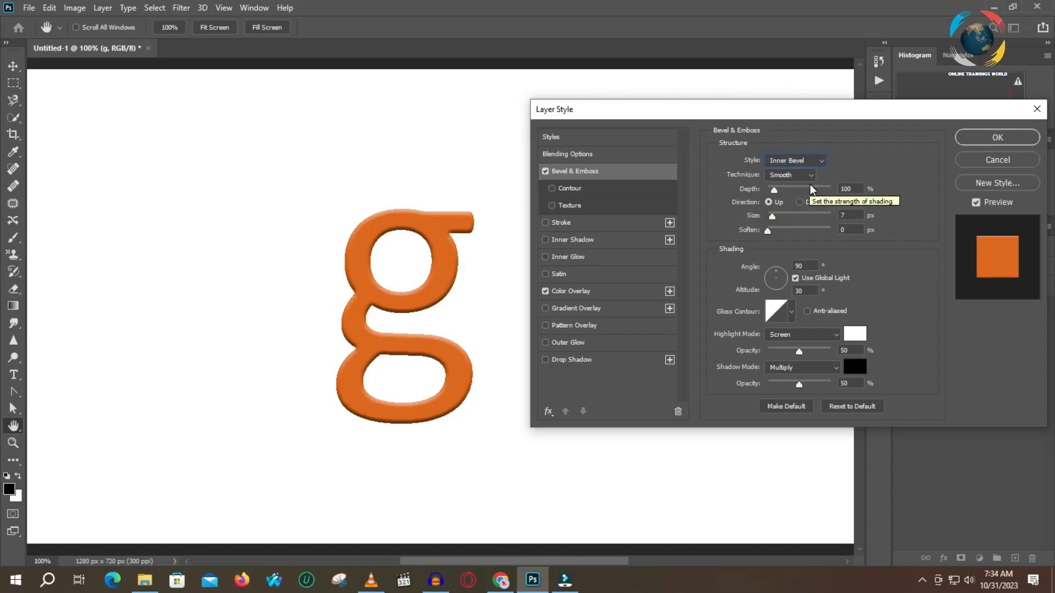
{"action": "left_click", "coordinate": [821, 161]}
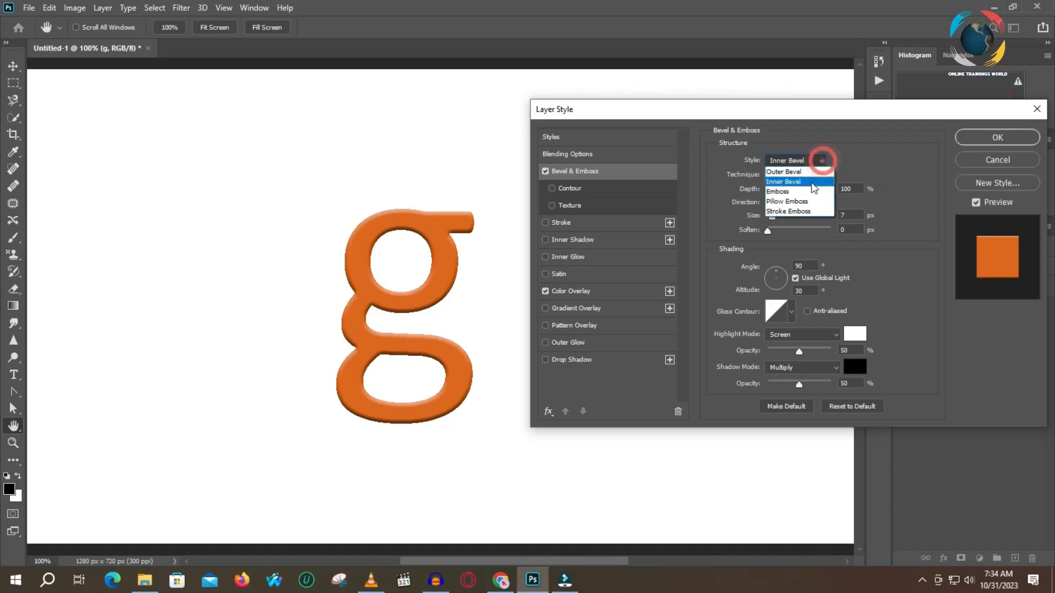
{"action": "left_click", "coordinate": [804, 192]}
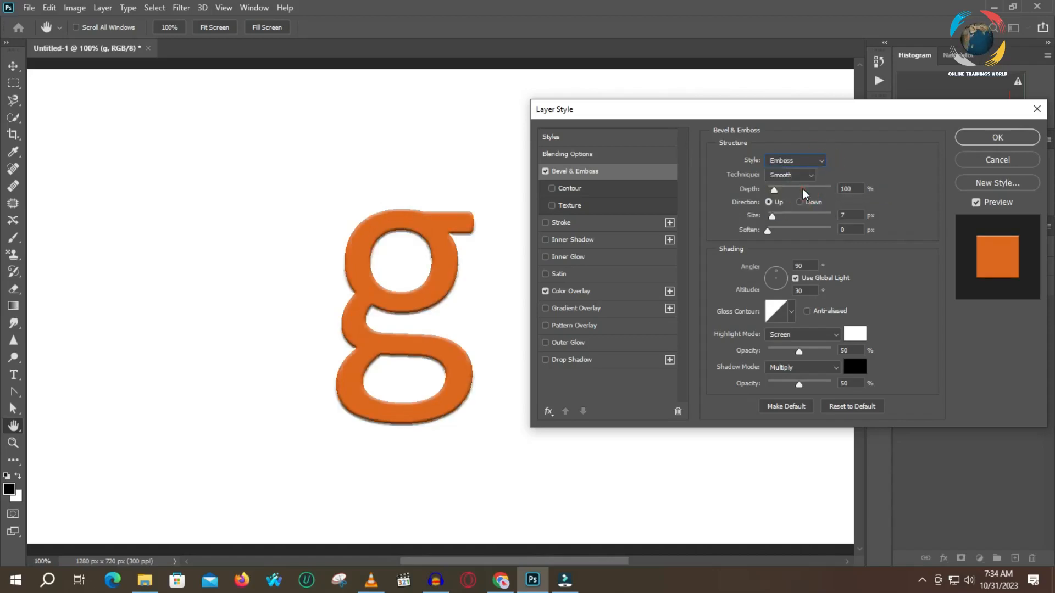
{"action": "left_click", "coordinate": [817, 165]}
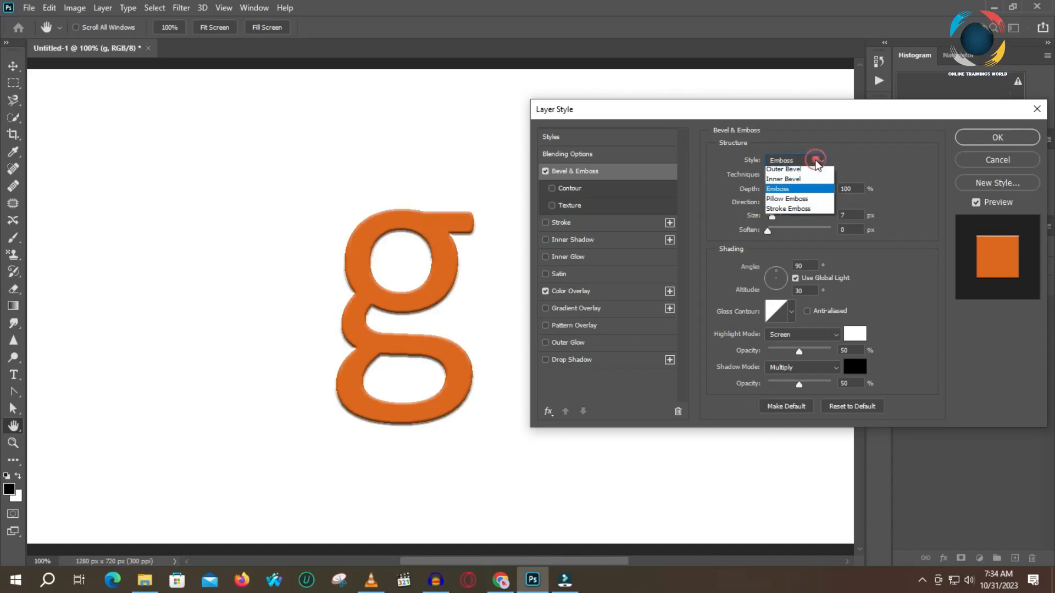
{"action": "left_click", "coordinate": [798, 201]}
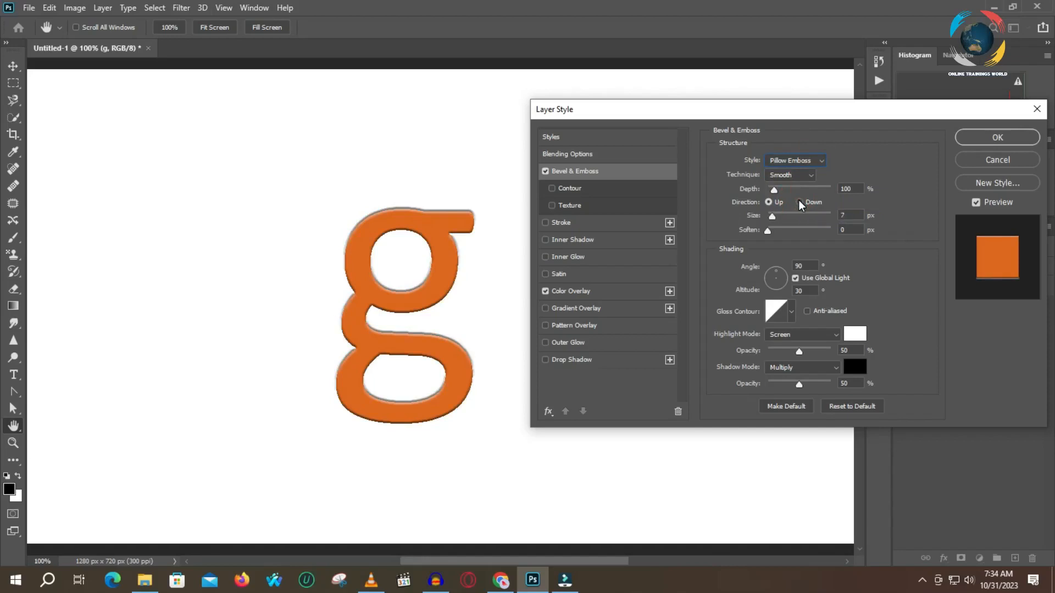
{"action": "left_click", "coordinate": [812, 161]}
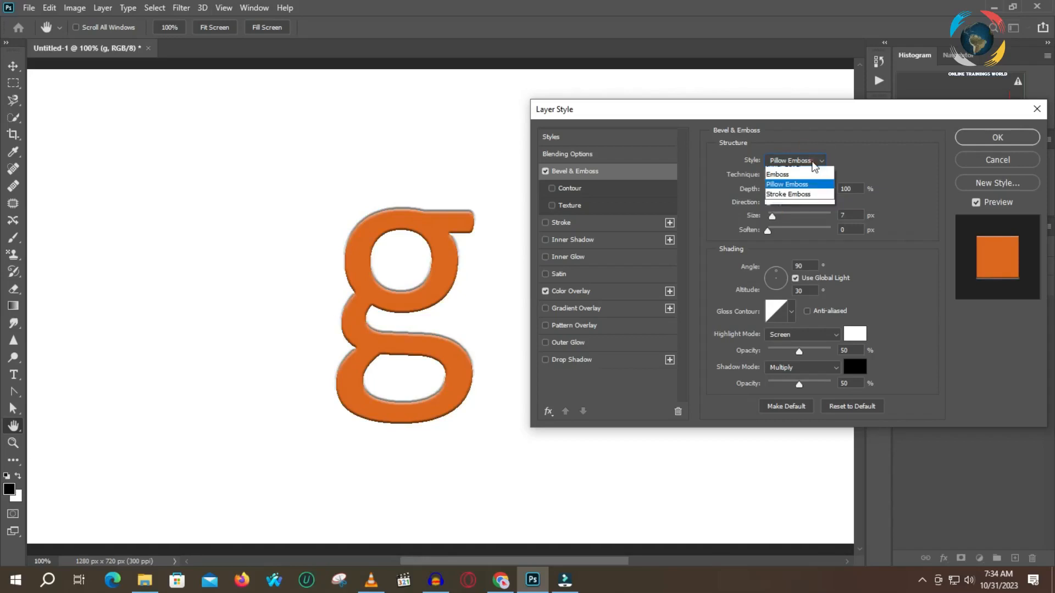
{"action": "left_click", "coordinate": [794, 183]}
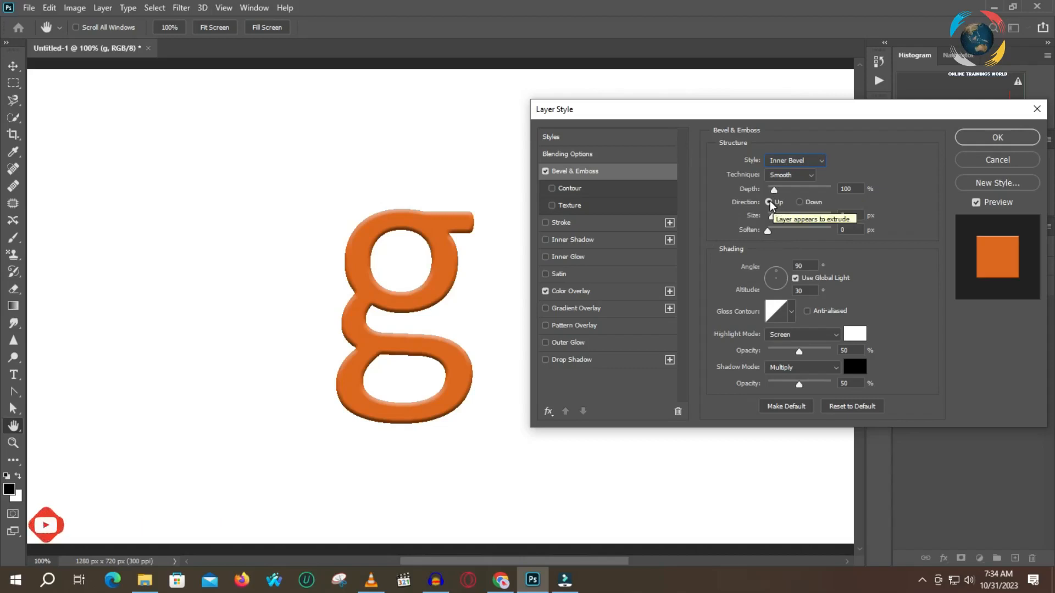
{"action": "left_click", "coordinate": [801, 201]}
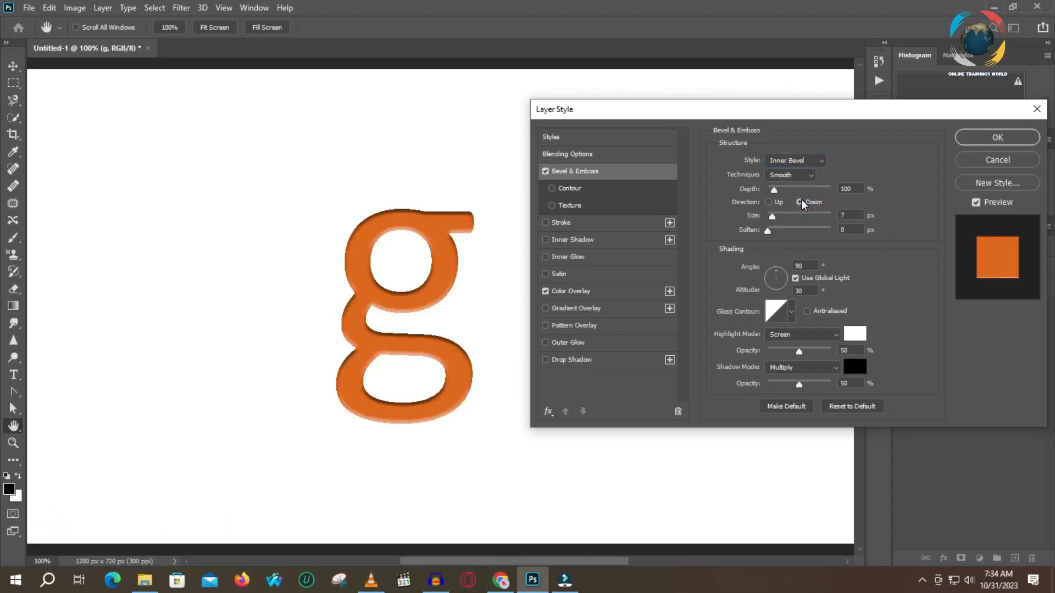
{"action": "left_click", "coordinate": [768, 202]}
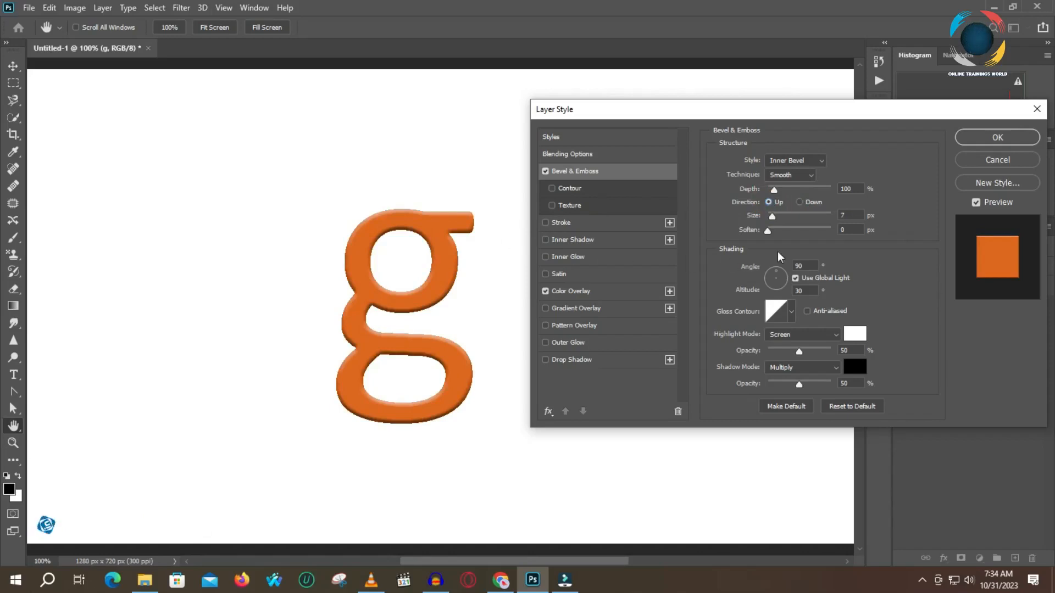
Set the bevel's size to 16 px with Soften at 0 px.
{"action": "left_click", "coordinate": [772, 217]}
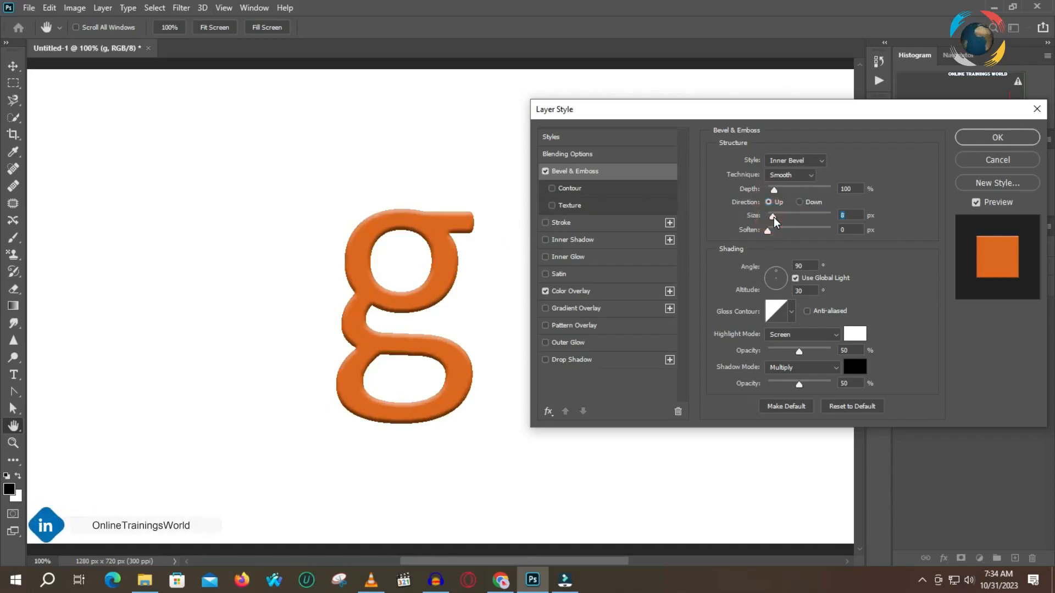
{"action": "left_click_drag", "start_coordinate": [773, 217], "coordinate": [776, 217]}
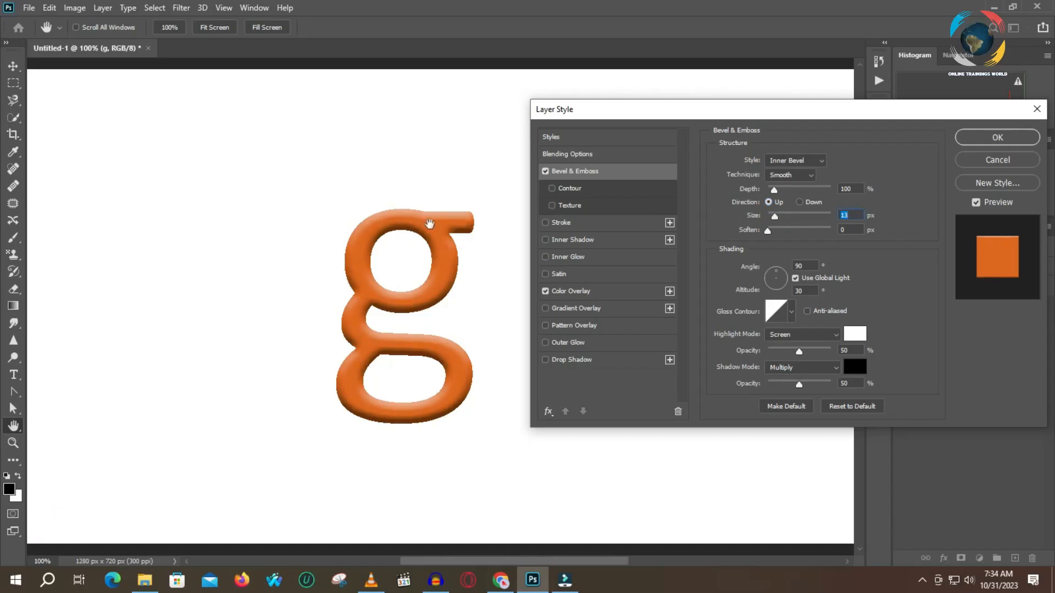
{"action": "left_click", "coordinate": [775, 217]}
{"action": "left_click_drag", "start_coordinate": [774, 217], "coordinate": [773, 216]}
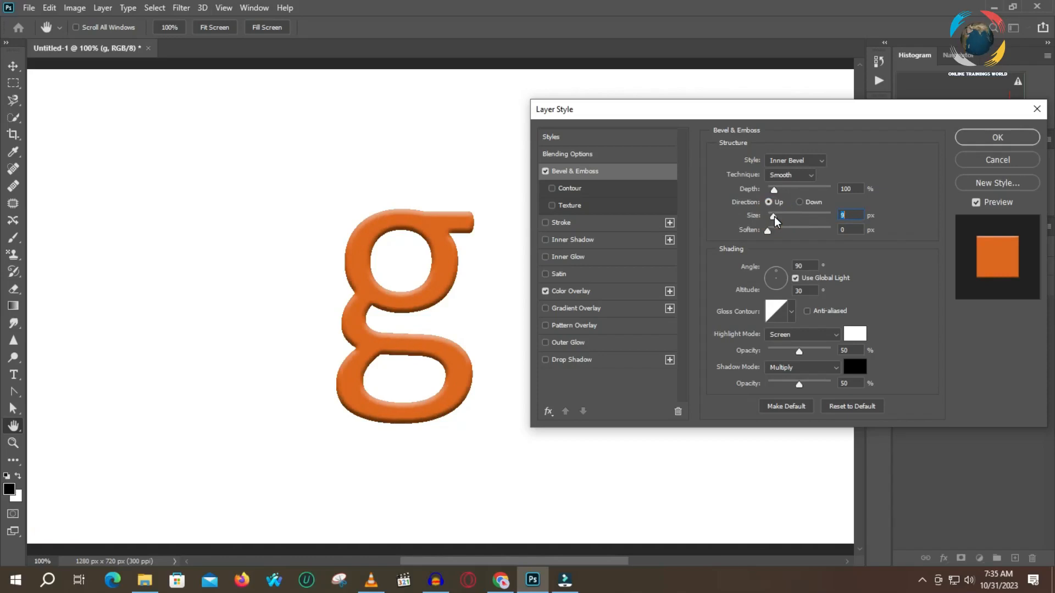
{"action": "left_click_drag", "start_coordinate": [774, 216], "coordinate": [775, 216]}
{"action": "left_click_drag", "start_coordinate": [775, 216], "coordinate": [753, 232]}
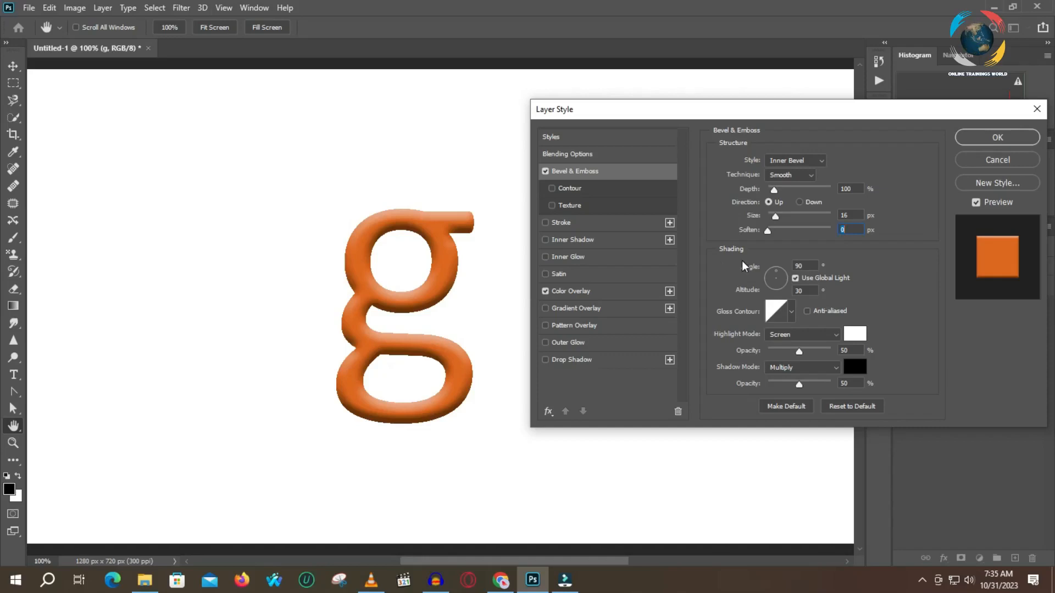
Try a bevel light angle of 59° with Use Global Light off, and set the angle to 90°.
{"action": "left_click", "coordinate": [801, 266]}
{"action": "left_click", "coordinate": [797, 266]}
{"action": "key", "text": "Down"}
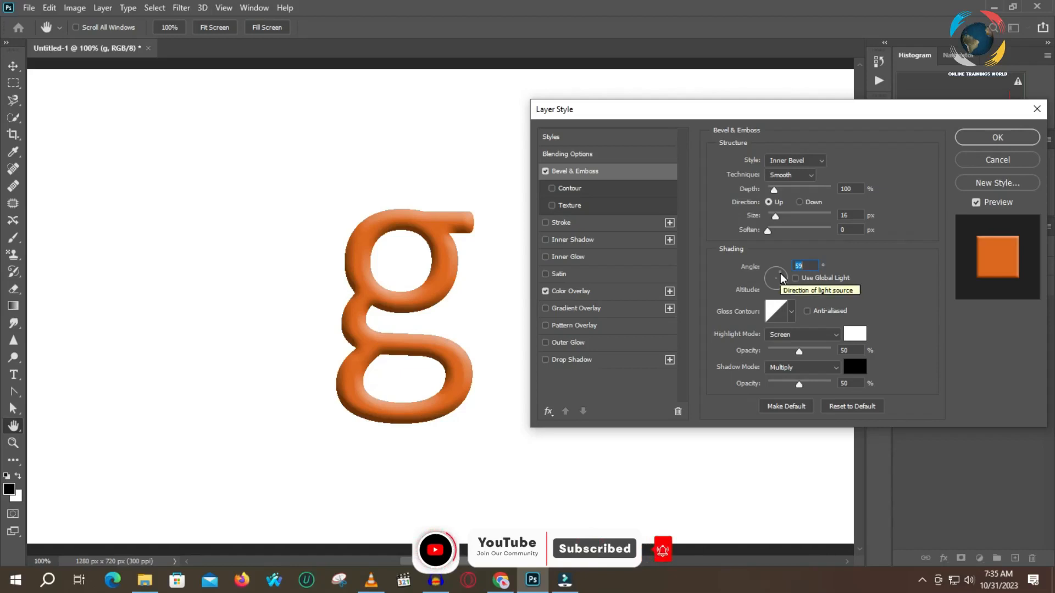
{"action": "left_click_drag", "start_coordinate": [809, 264], "coordinate": [748, 266]}
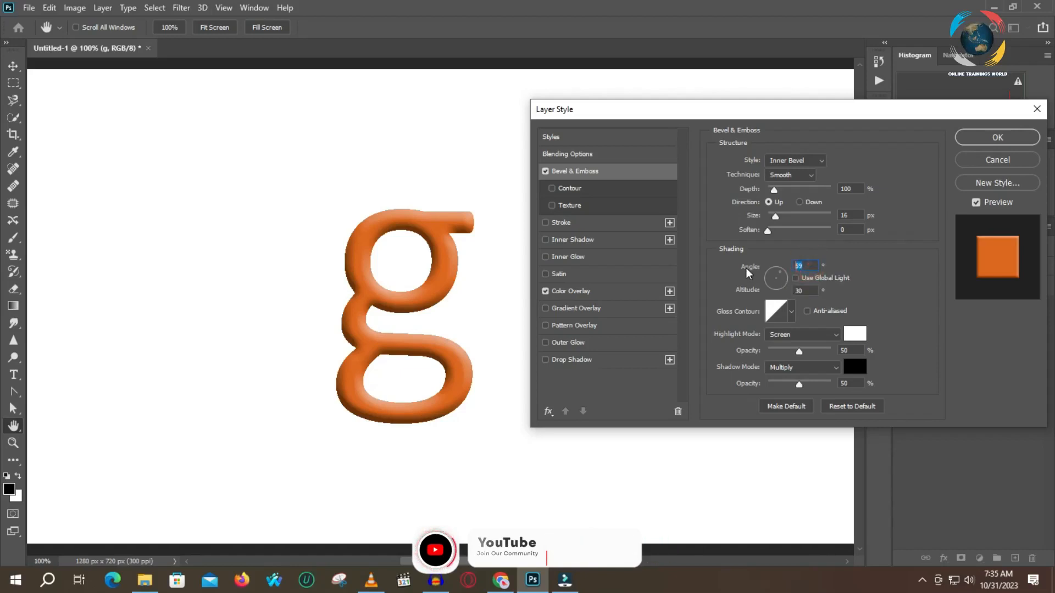
{"action": "type", "text": "90"}
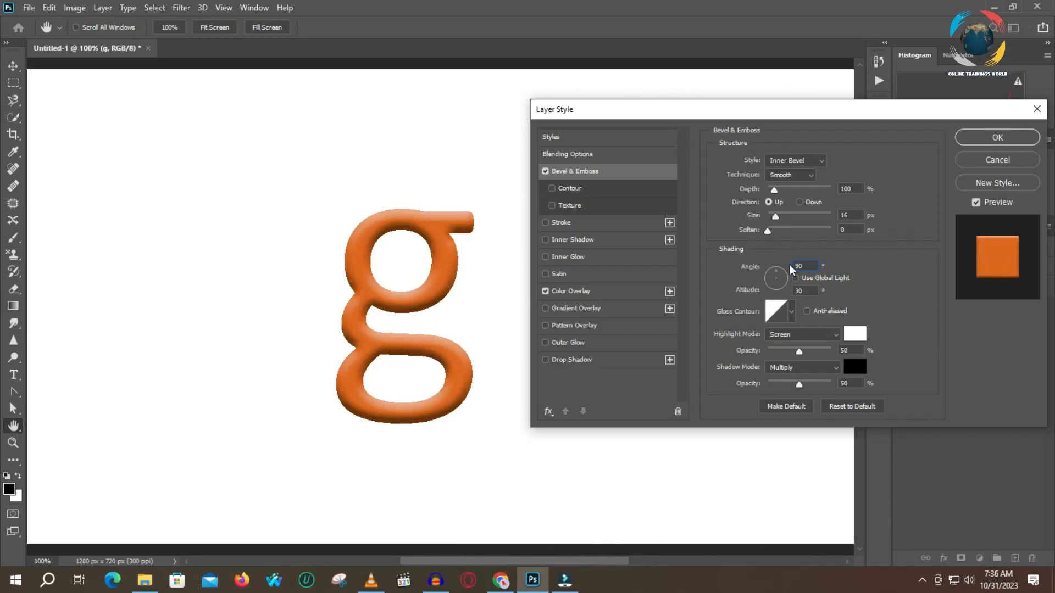
Raise the bevel's light angle above 90°, set it to 85°, and lower it to 51°.
{"action": "scroll", "coordinate": [810, 266], "scroll_direction": "up", "scroll_amount": 17}
{"action": "scroll", "coordinate": [816, 265], "scroll_direction": "up", "scroll_amount": 10}
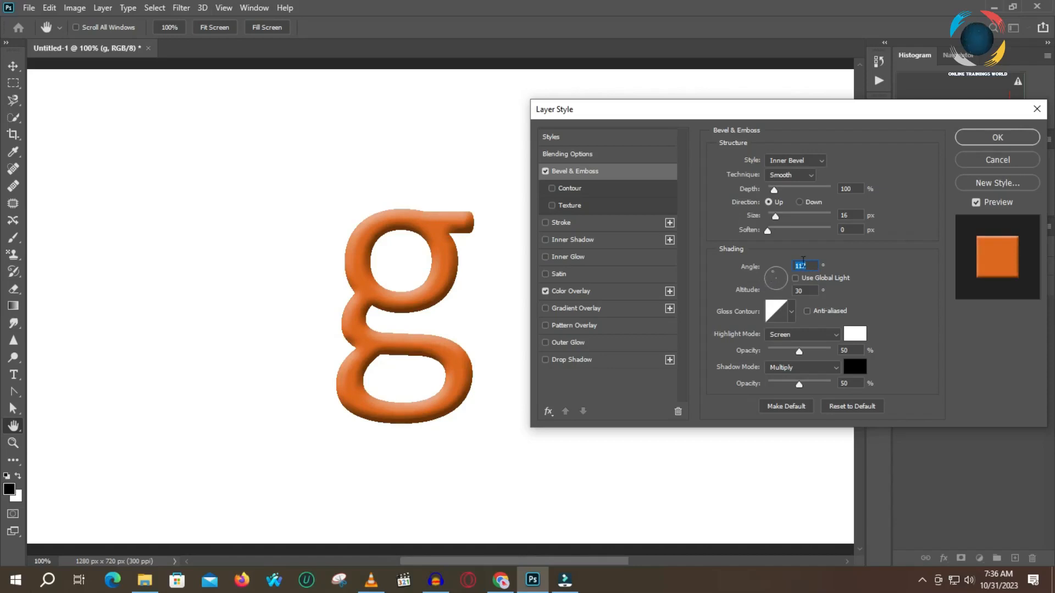
{"action": "type", "text": "85"}
{"action": "key", "text": "Return"}
{"action": "scroll", "coordinate": [814, 267], "scroll_direction": "down", "scroll_amount": 6}
{"action": "scroll", "coordinate": [809, 264], "scroll_direction": "down", "scroll_amount": 10}
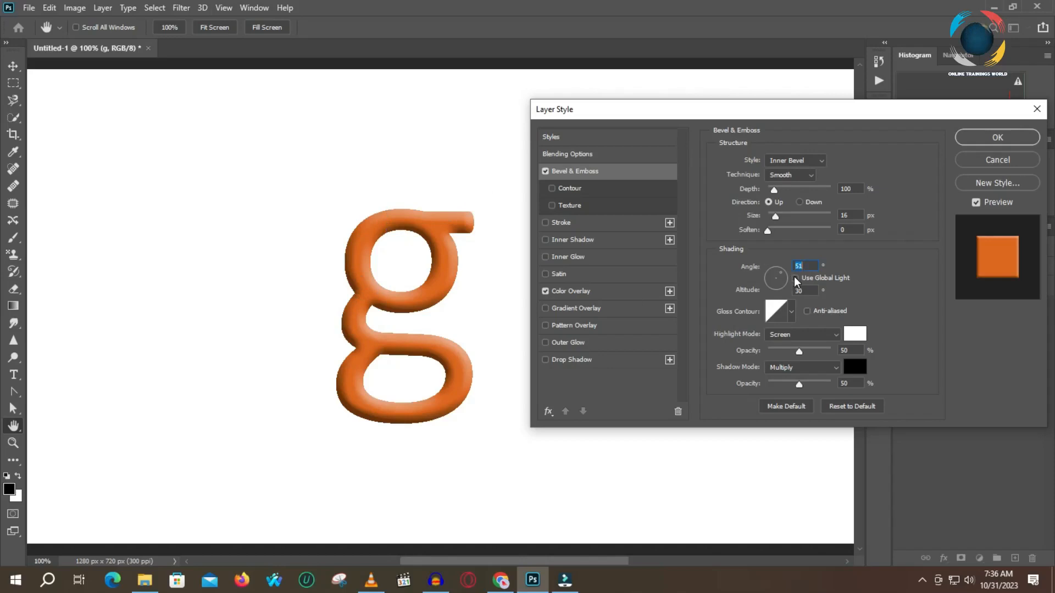
Set the bevel's light angle to 90° and reopen the layer's Bevel & Emboss settings.
{"action": "key", "text": "Return"}
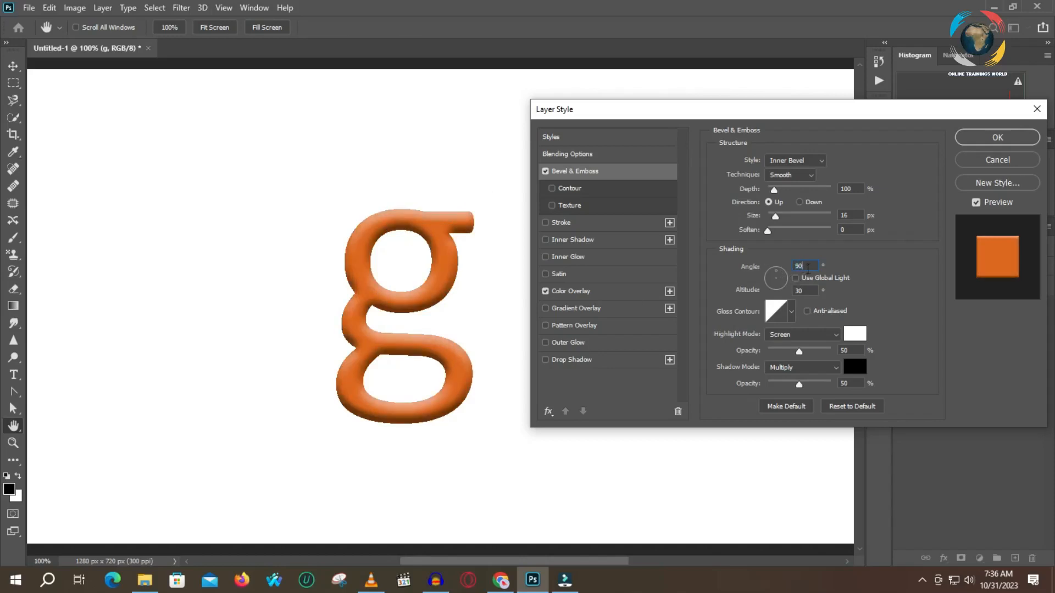
{"action": "left_click", "coordinate": [944, 558]}
{"action": "left_click", "coordinate": [955, 427]}
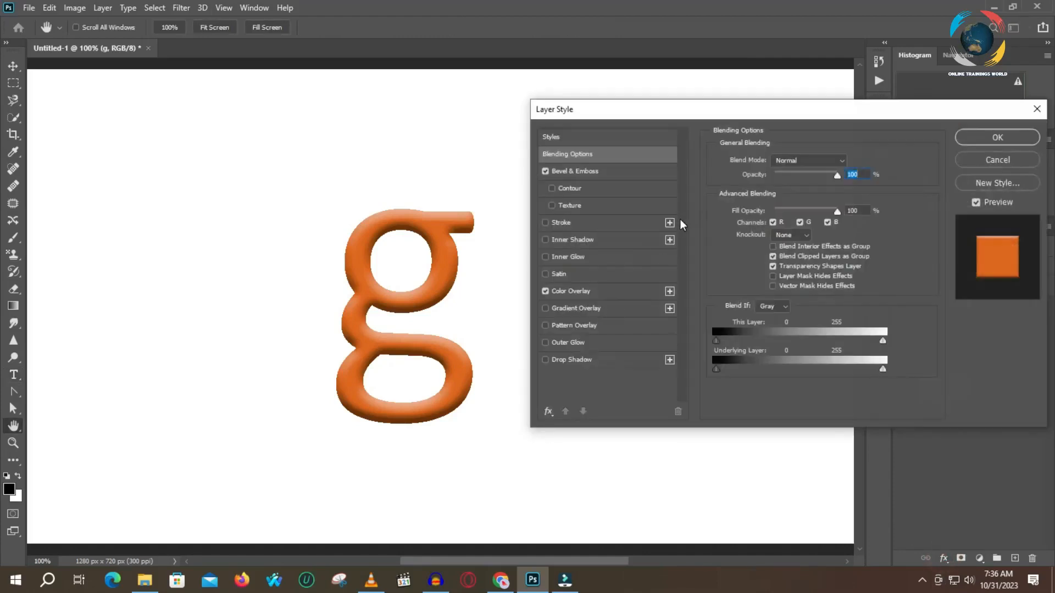
{"action": "left_click", "coordinate": [571, 173]}
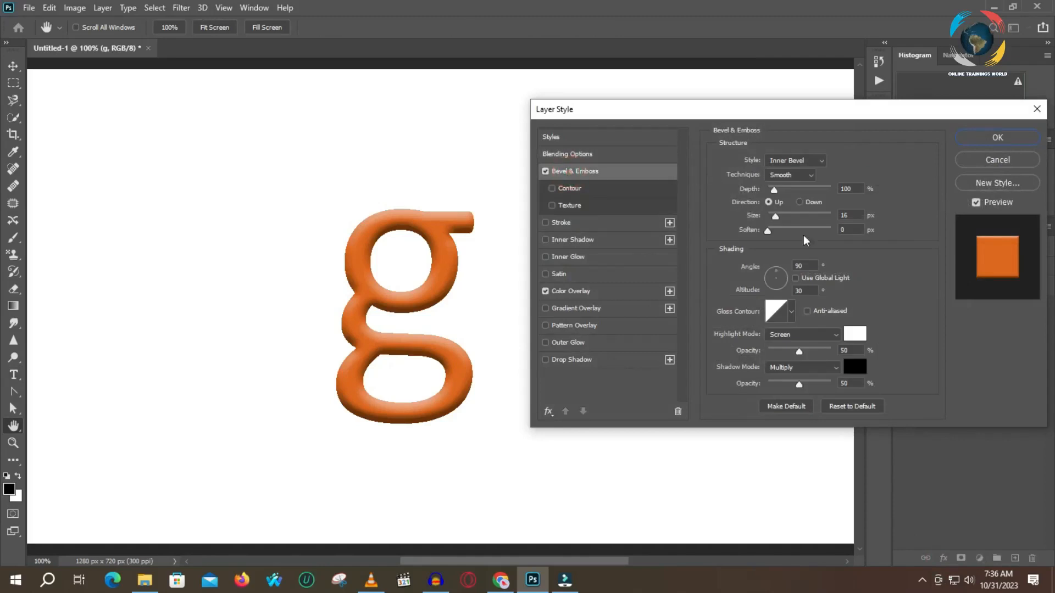
Lower the bevel's light altitude to 23°.
{"action": "left_click", "coordinate": [803, 290]}
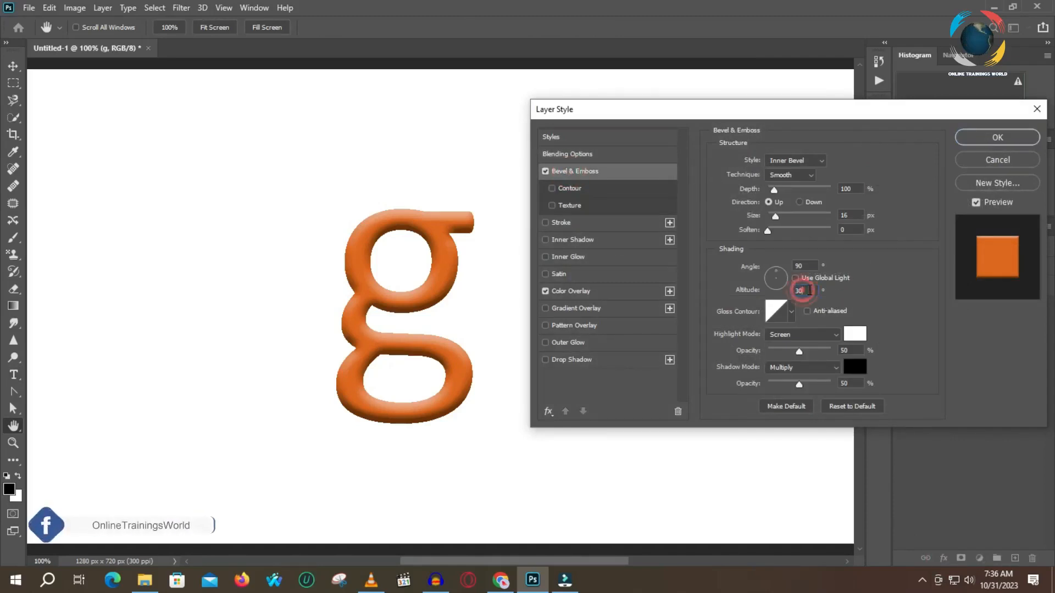
{"action": "key", "text": "Down"}
{"action": "key", "text": "Down"}
{"action": "key", "text": "Down"}
{"action": "key", "text": "Down"}
{"action": "key", "text": "Down"}
{"action": "key", "text": "Down"}
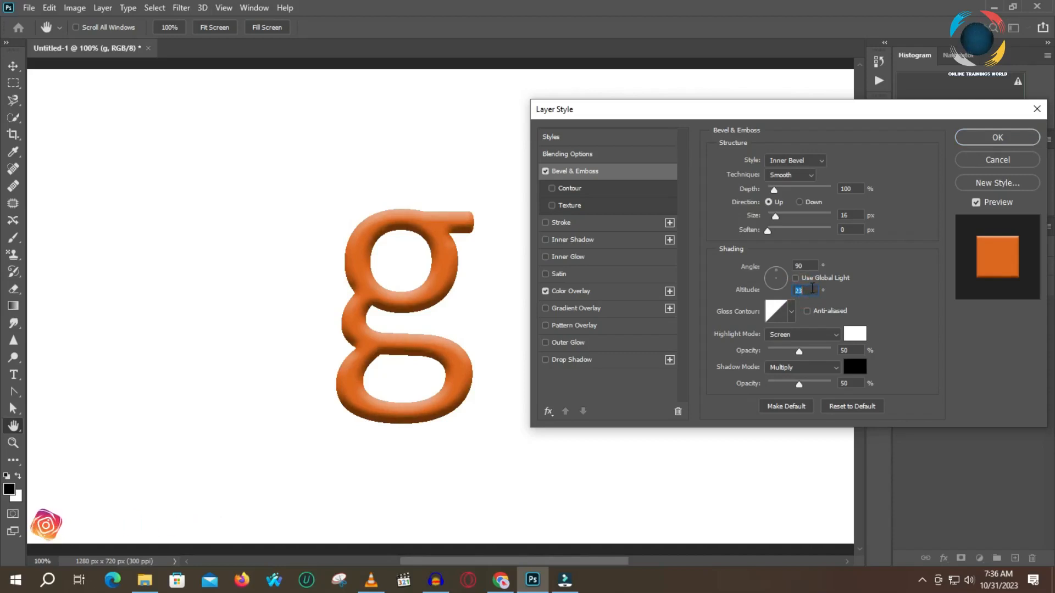
Reposition the bevel's light source freehand to an angle of about 86° and an altitude of about 53°.
{"action": "left_click", "coordinate": [777, 271]}
{"action": "left_click_drag", "start_coordinate": [776, 271], "coordinate": [776, 274]}
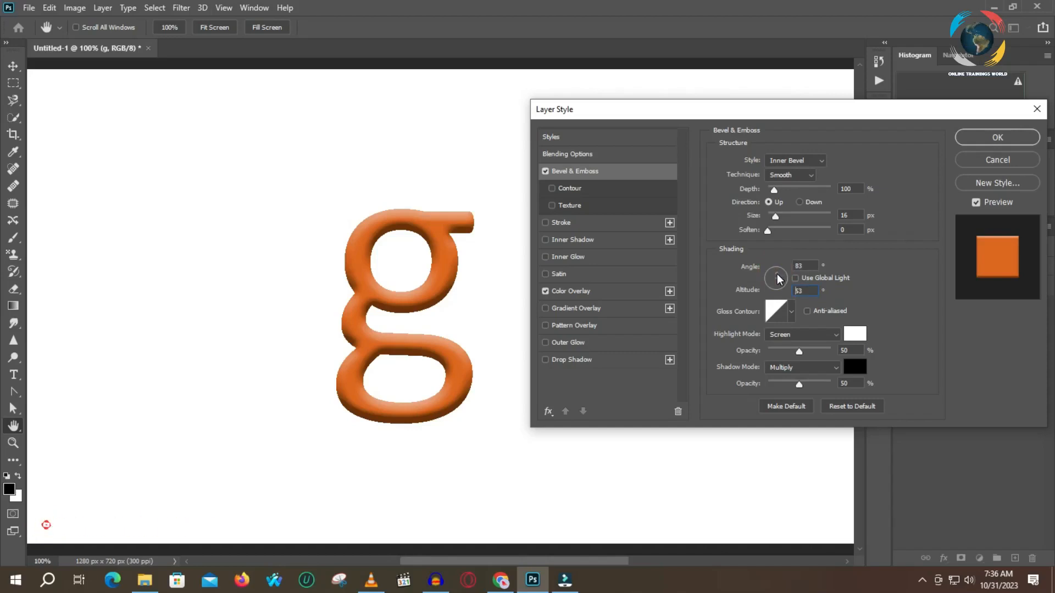
{"action": "left_click", "coordinate": [778, 279]}
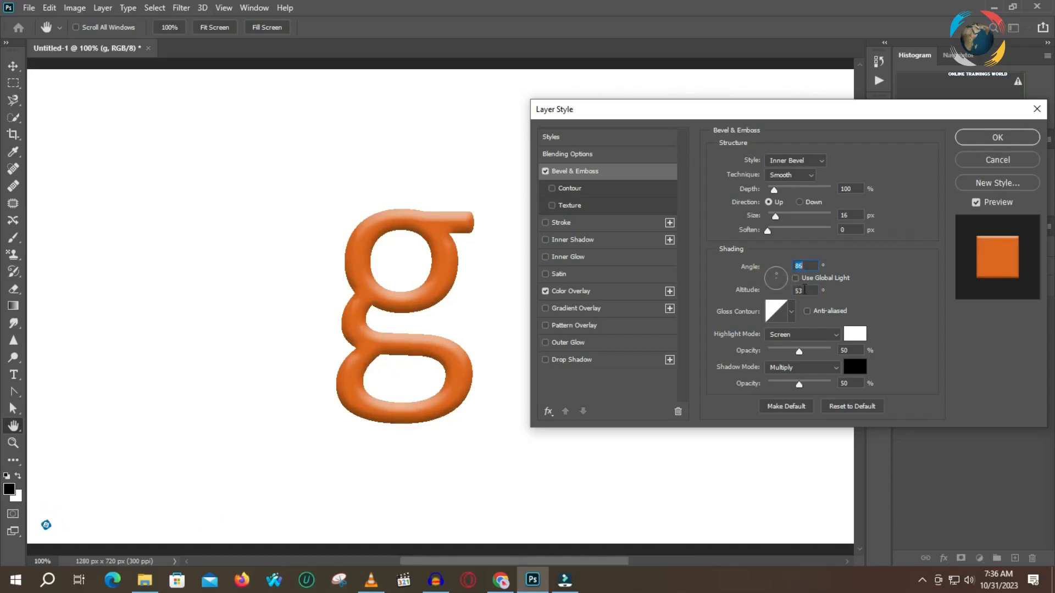
Try a bevel light angle of 93°, and set the angle to 90° and the altitude to 40°.
{"action": "key", "text": "Up"}
{"action": "key", "text": "Up"}
{"action": "key", "text": "Up"}
{"action": "key", "text": "Up"}
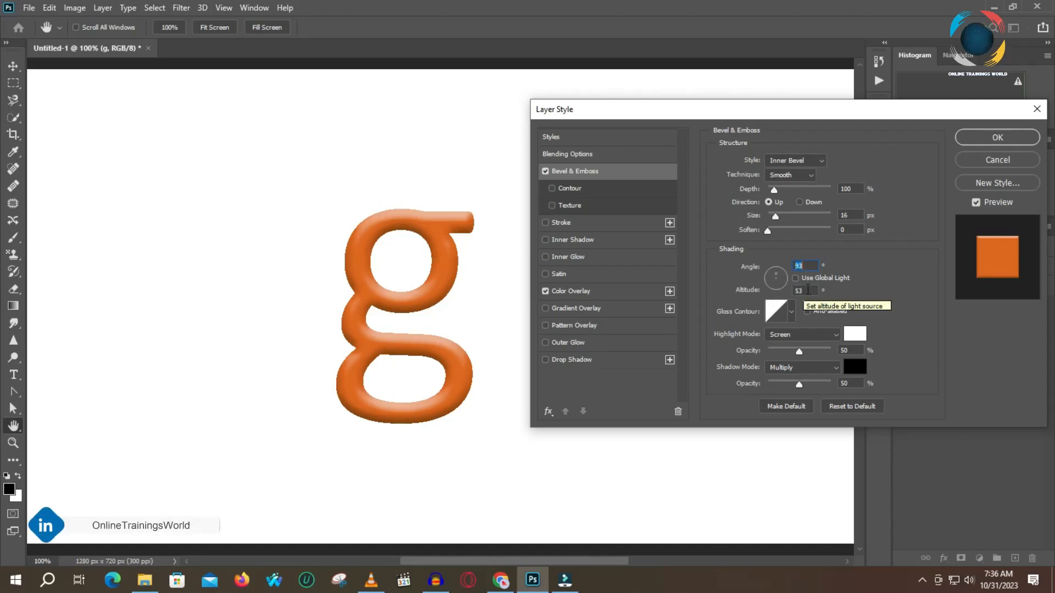
{"action": "key", "text": "Down"}
{"action": "left_click", "coordinate": [806, 290]}
{"action": "key", "text": "Up"}
{"action": "key", "text": "Up"}
{"action": "key", "text": "Up"}
{"action": "key", "text": "Up"}
{"action": "key", "text": "Up"}
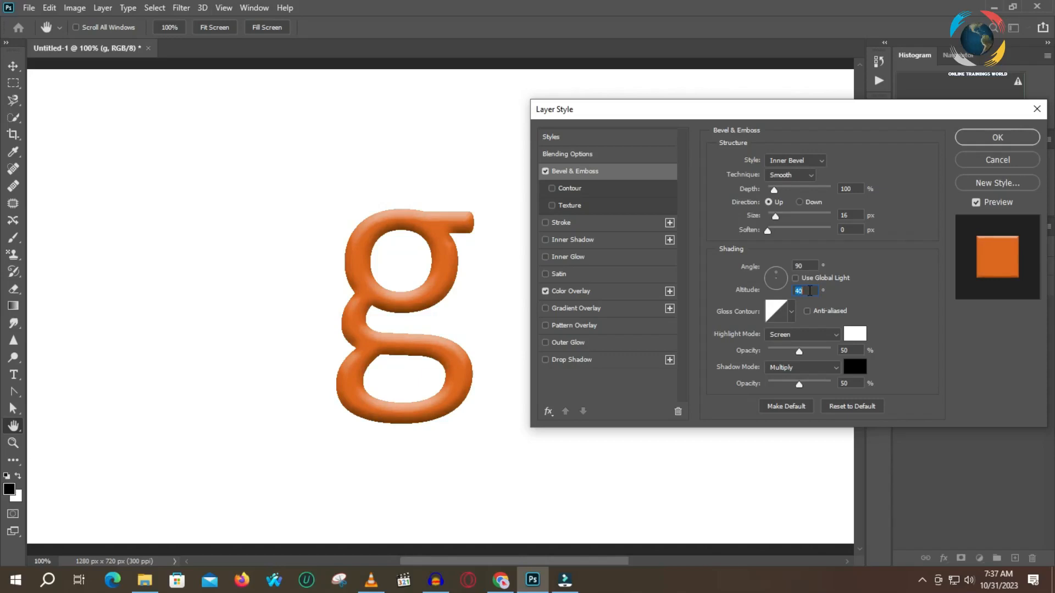
Try several gloss contour presets on the bevel and return to the straight diagonal one.
{"action": "left_click", "coordinate": [792, 312]}
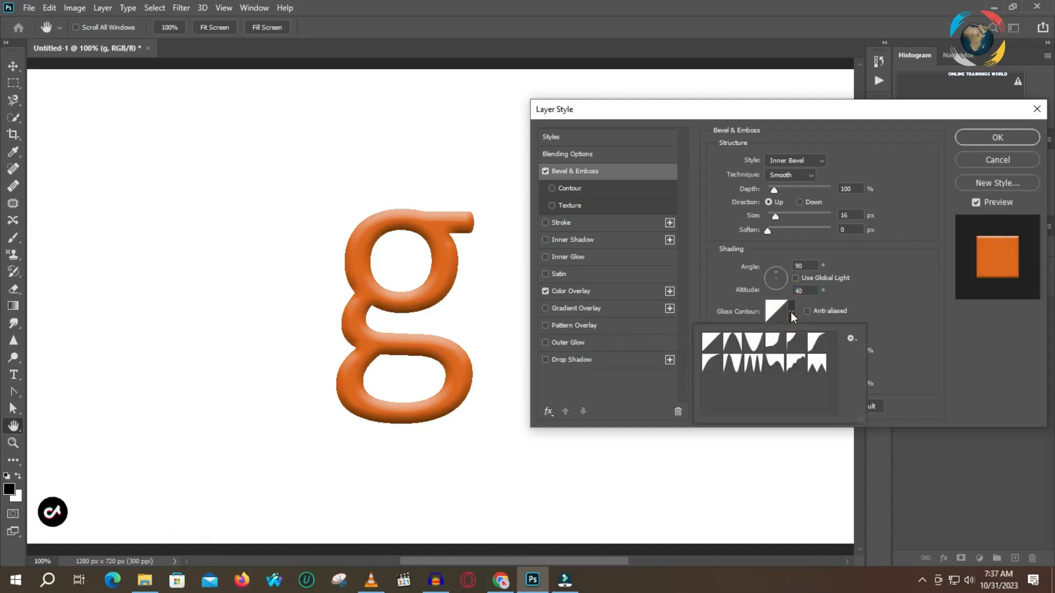
{"action": "left_click", "coordinate": [708, 347]}
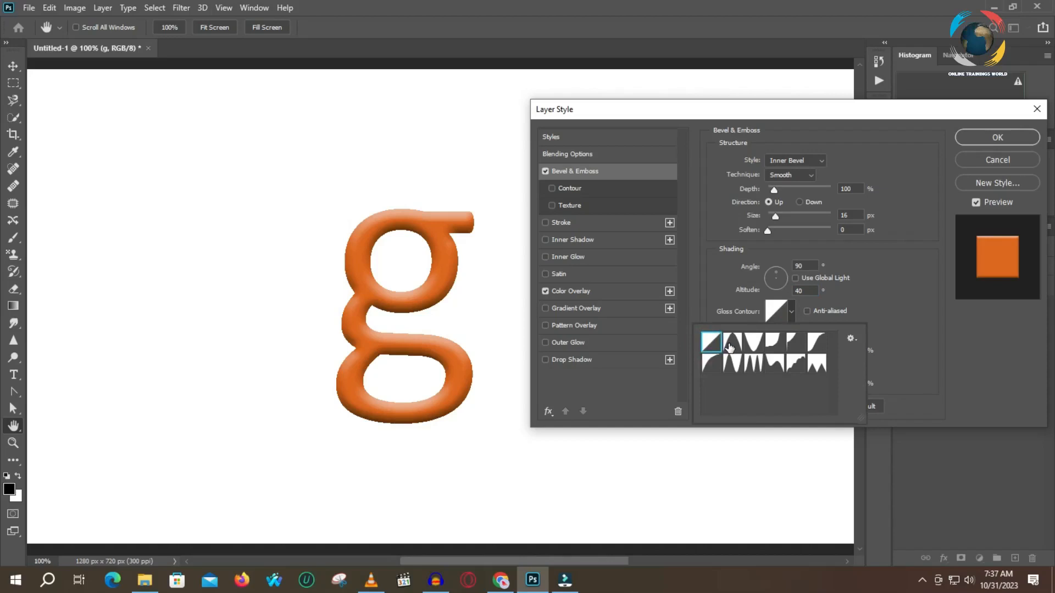
{"action": "left_click", "coordinate": [732, 345]}
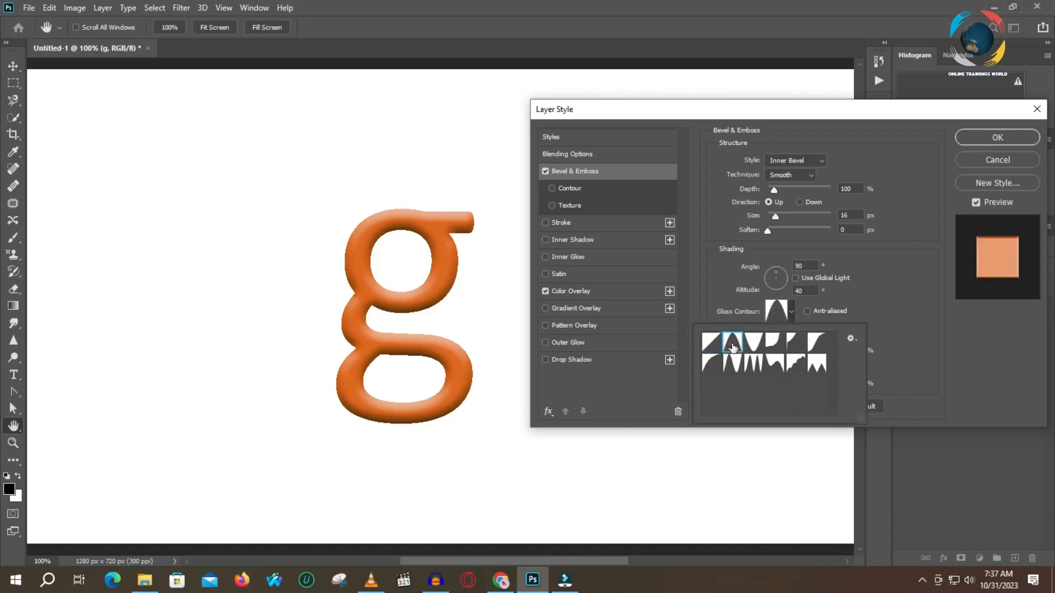
{"action": "left_click", "coordinate": [753, 342]}
{"action": "left_click", "coordinate": [773, 342]}
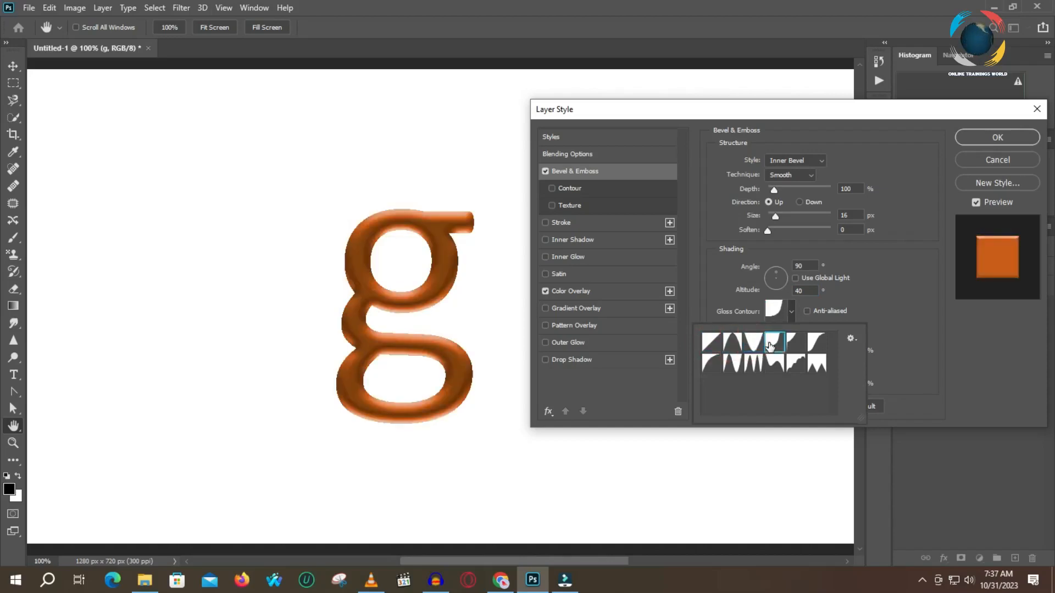
{"action": "left_click", "coordinate": [815, 344]}
{"action": "left_click", "coordinate": [711, 343]}
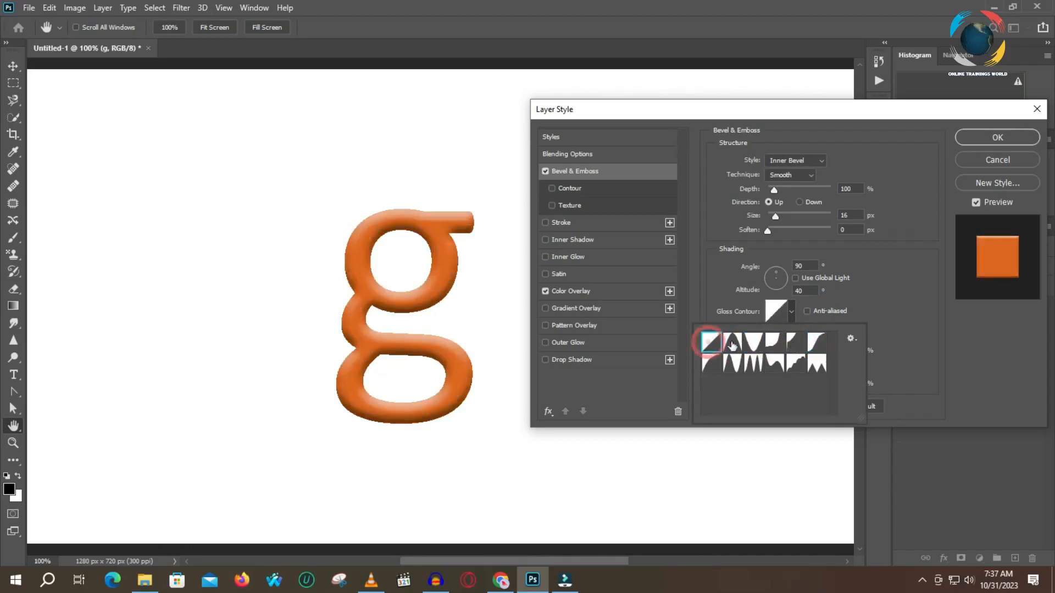
{"action": "left_click", "coordinate": [877, 304]}
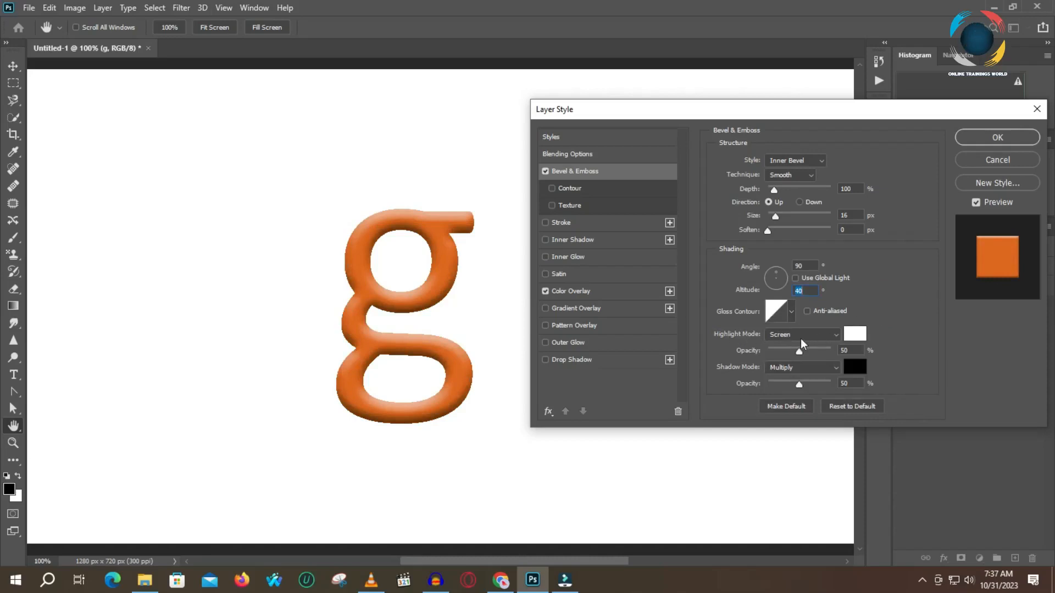
Keep the bevel's highlight mode at Screen and set the highlight opacity to 64% and the shadow opacity to 47%.
{"action": "left_click", "coordinate": [832, 337]}
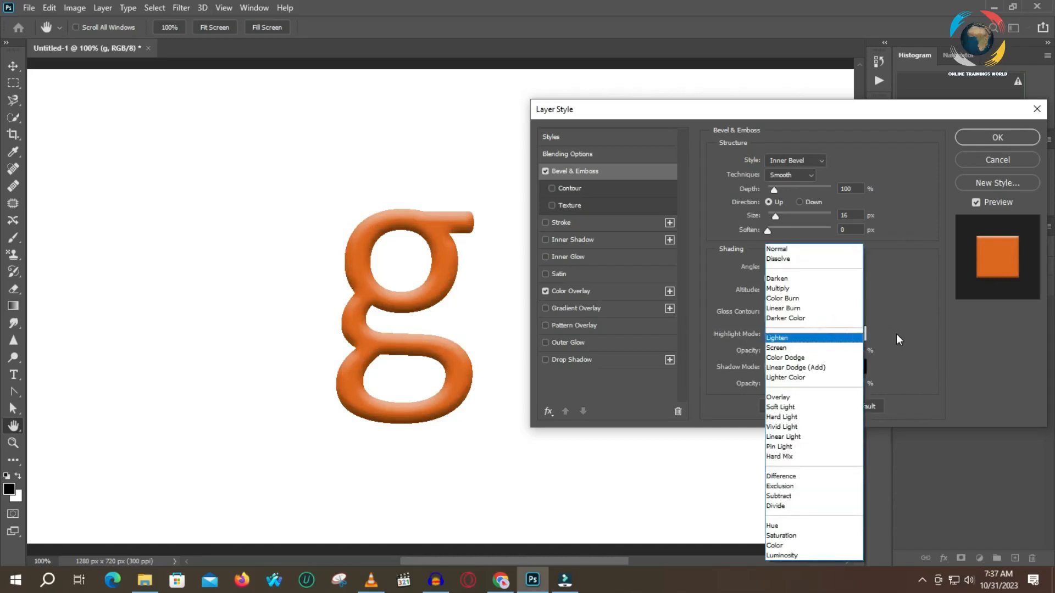
{"action": "left_click", "coordinate": [922, 333]}
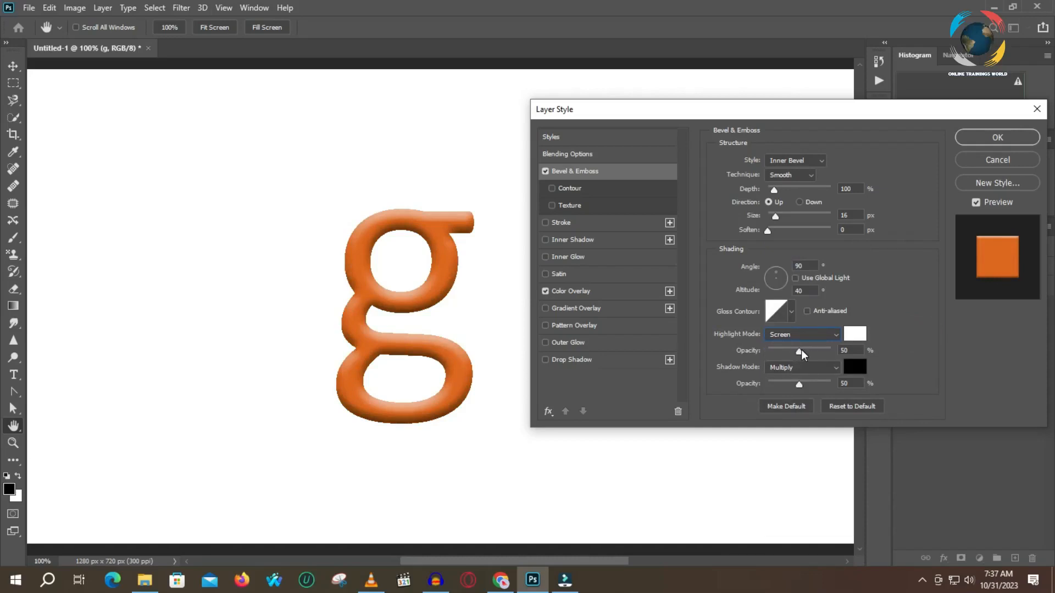
{"action": "mouse_move", "coordinate": [799, 353]}
{"action": "left_mouse_down"}
{"action": "mouse_move", "coordinate": [780, 355]}
{"action": "mouse_move", "coordinate": [808, 352]}
{"action": "left_mouse_up"}
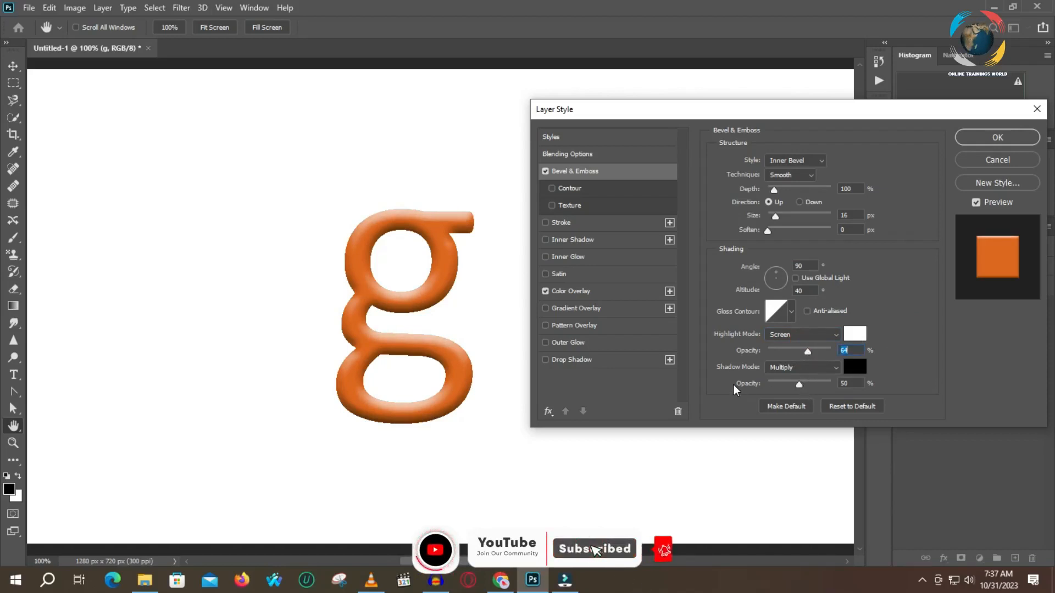
{"action": "left_click", "coordinate": [799, 385]}
{"action": "left_click_drag", "start_coordinate": [800, 388], "coordinate": [797, 388]}
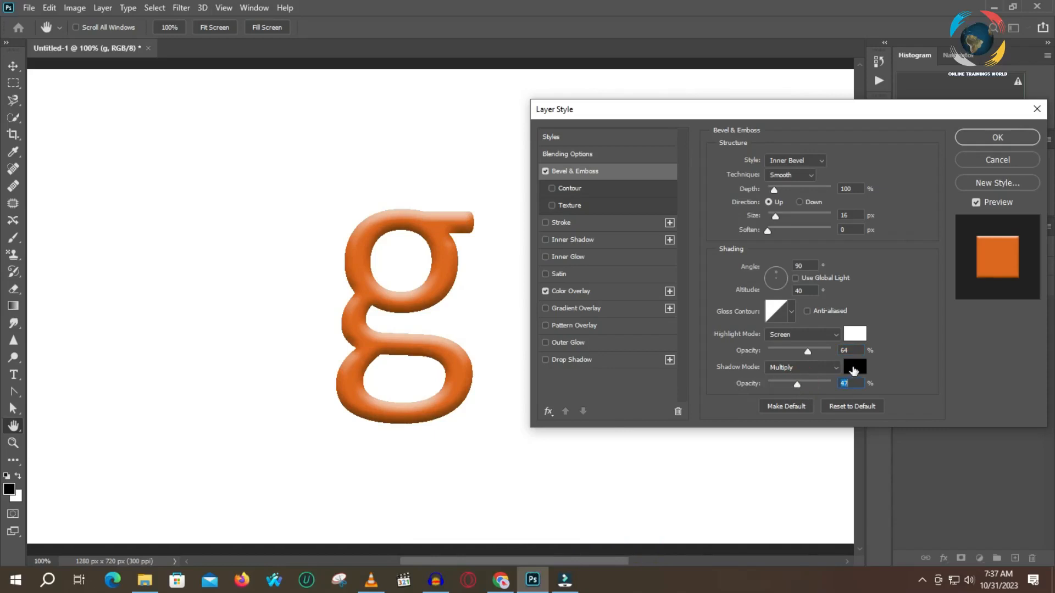
Change the bevel's shadow colour to the muted orange-brown #a96d37.
{"action": "left_click", "coordinate": [854, 366]}
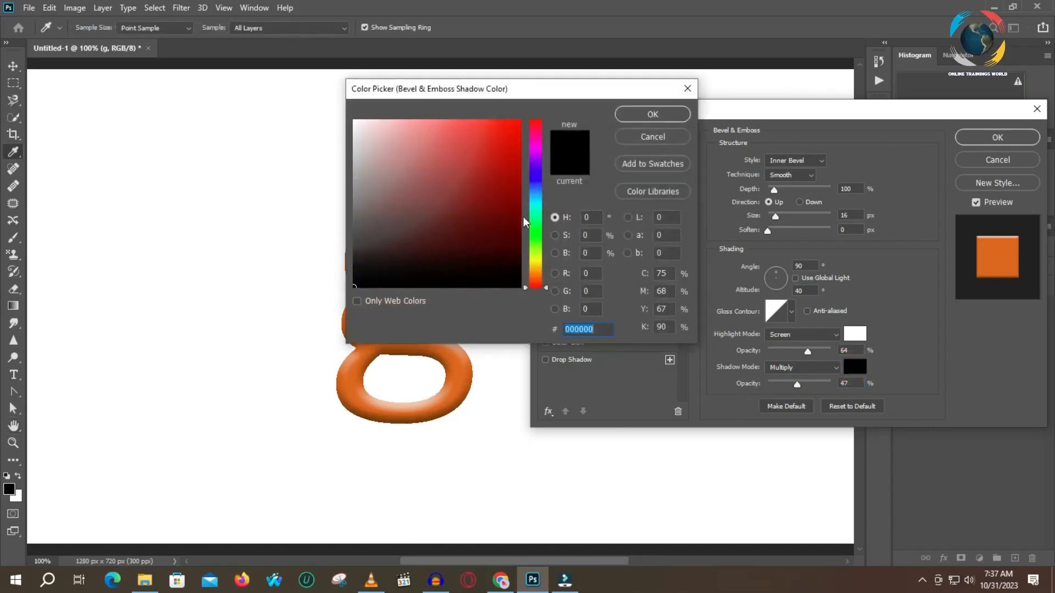
{"action": "left_click_drag", "start_coordinate": [516, 92], "coordinate": [756, 101]}
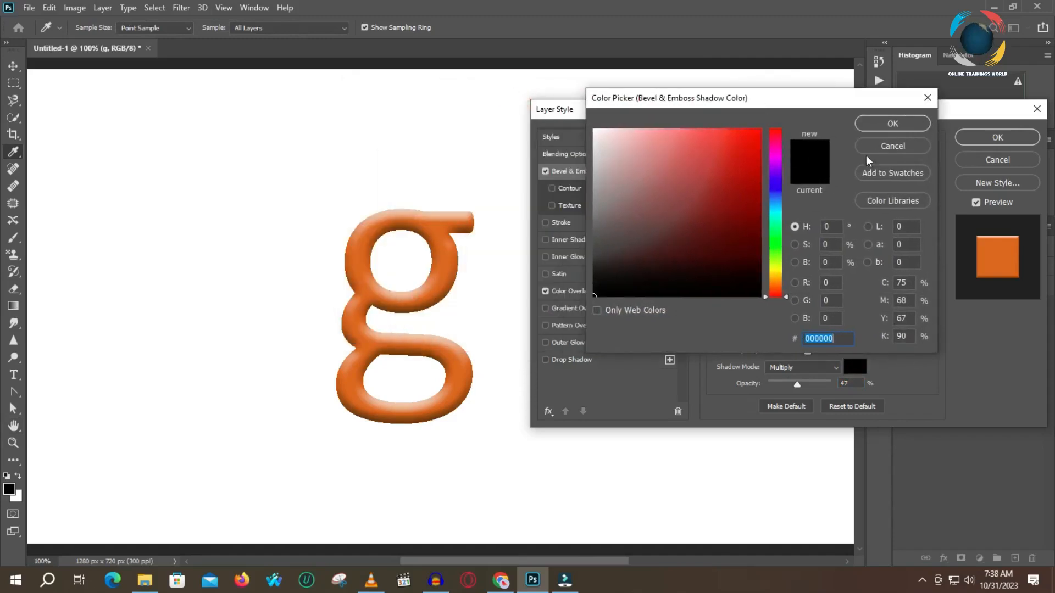
{"action": "left_click", "coordinate": [764, 295]}
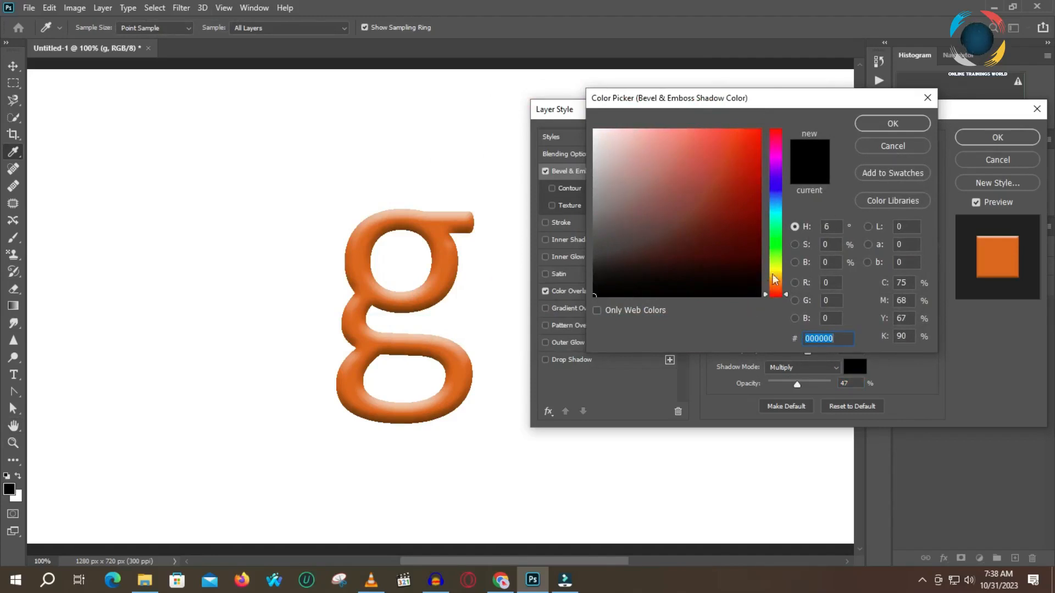
{"action": "left_click_drag", "start_coordinate": [766, 292], "coordinate": [766, 283]}
{"action": "mouse_move", "coordinate": [595, 292]}
{"action": "left_mouse_down"}
{"action": "mouse_move", "coordinate": [729, 181]}
{"action": "mouse_move", "coordinate": [738, 160]}
{"action": "left_mouse_up"}
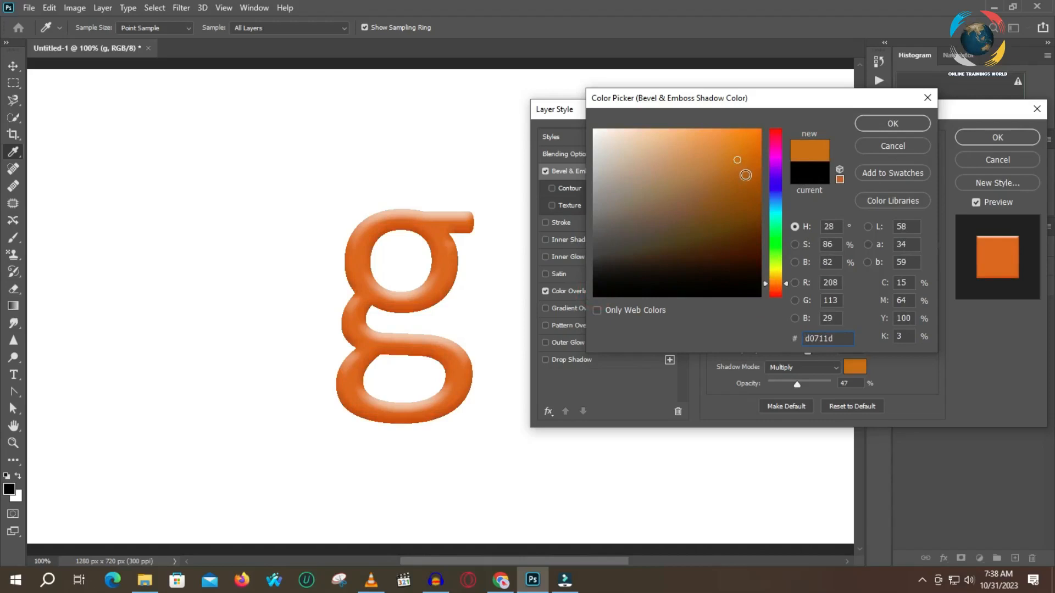
{"action": "left_click_drag", "start_coordinate": [737, 160], "coordinate": [707, 186]}
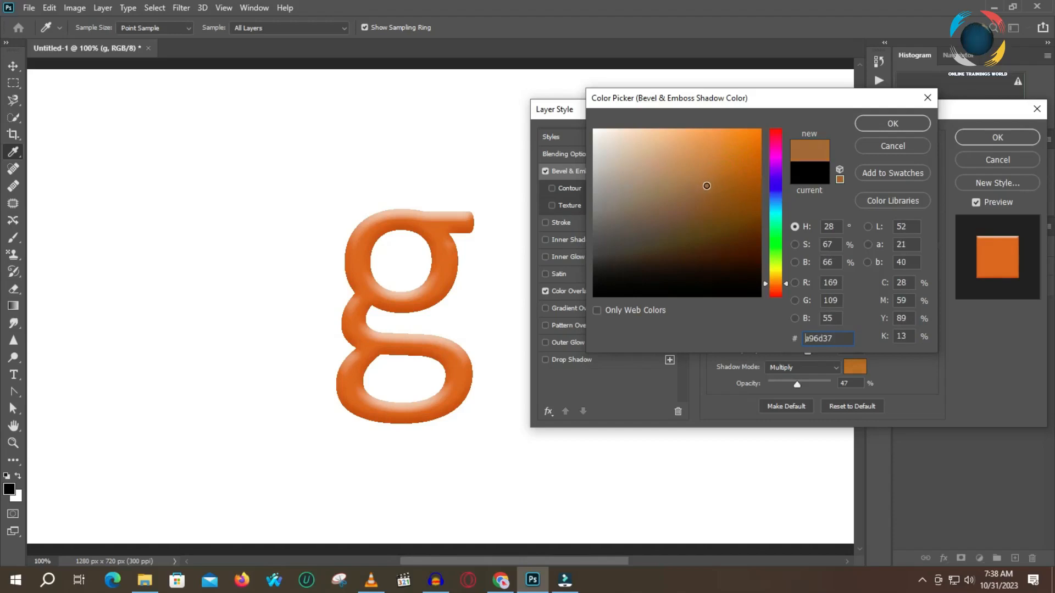
{"action": "left_click", "coordinate": [880, 126]}
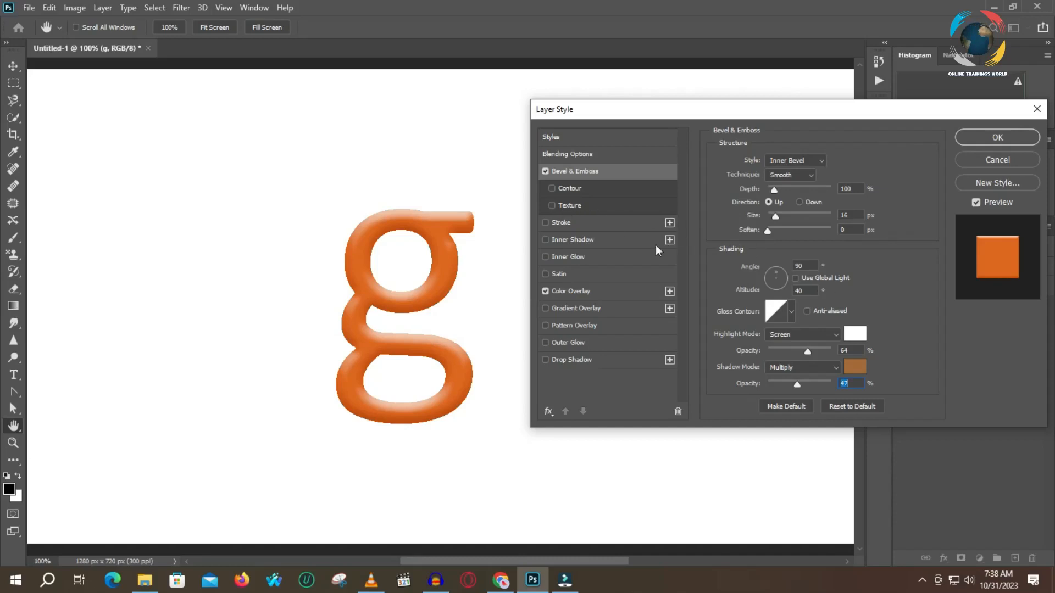
Enable the Inner Shadow with colour #d78728, distance 3 px, choke 20% and size 21 px.
{"action": "left_click", "coordinate": [545, 240]}
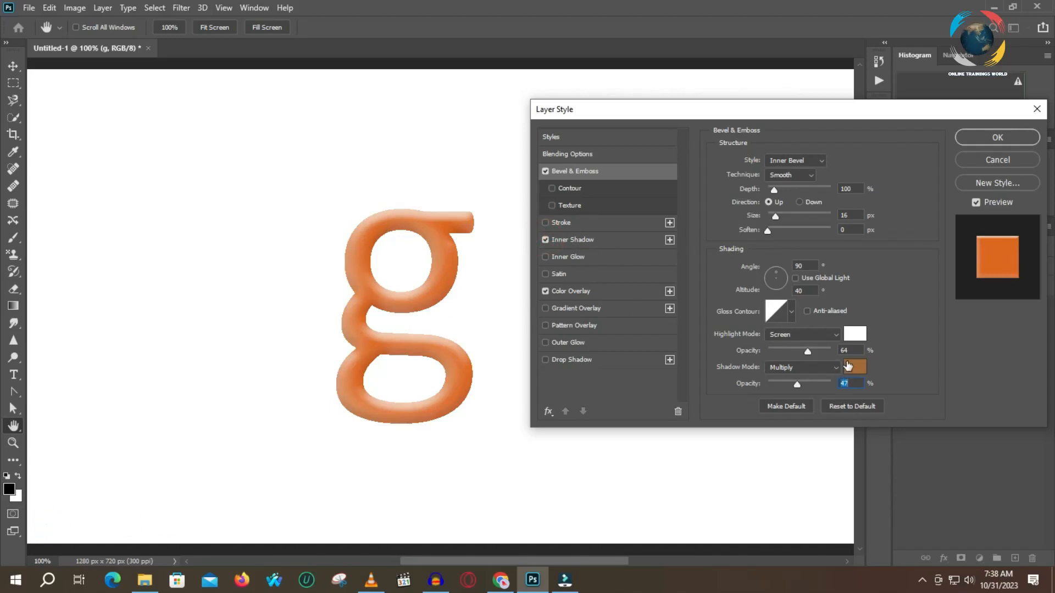
{"action": "left_click", "coordinate": [581, 241]}
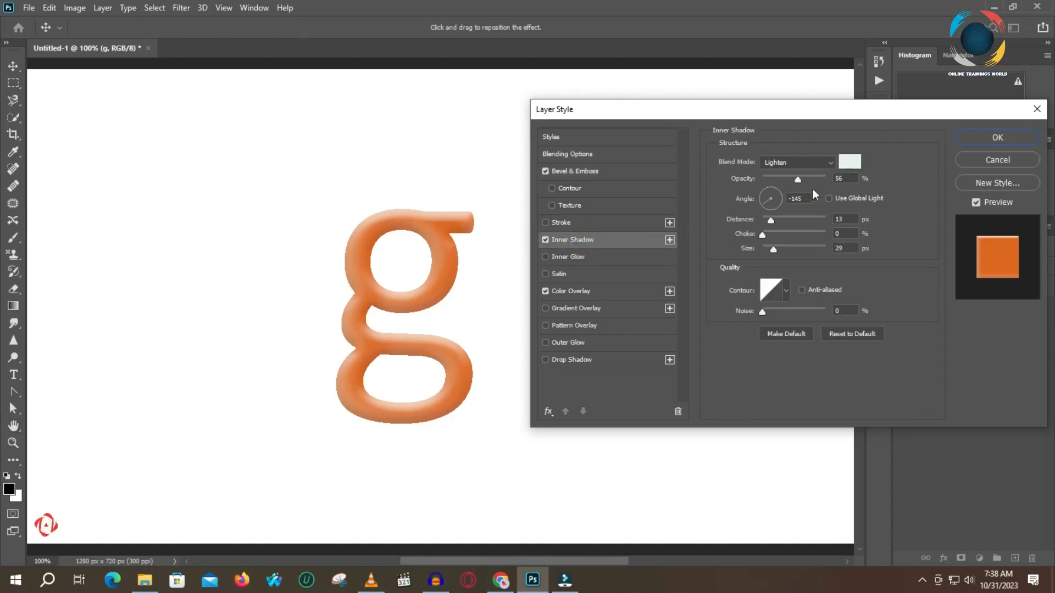
{"action": "left_click", "coordinate": [846, 161]}
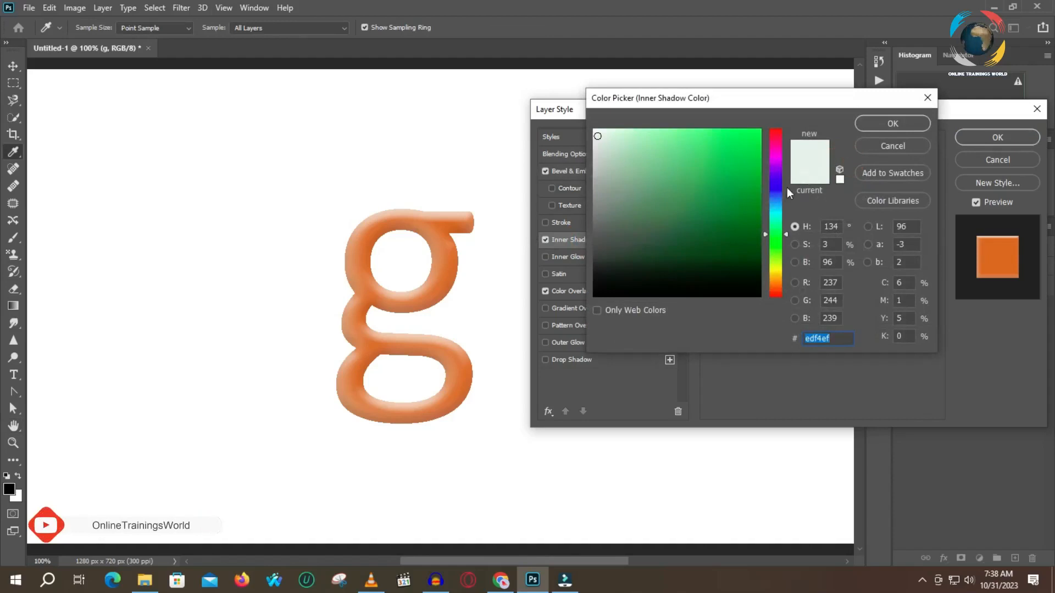
{"action": "left_click_drag", "start_coordinate": [763, 235], "coordinate": [763, 282]}
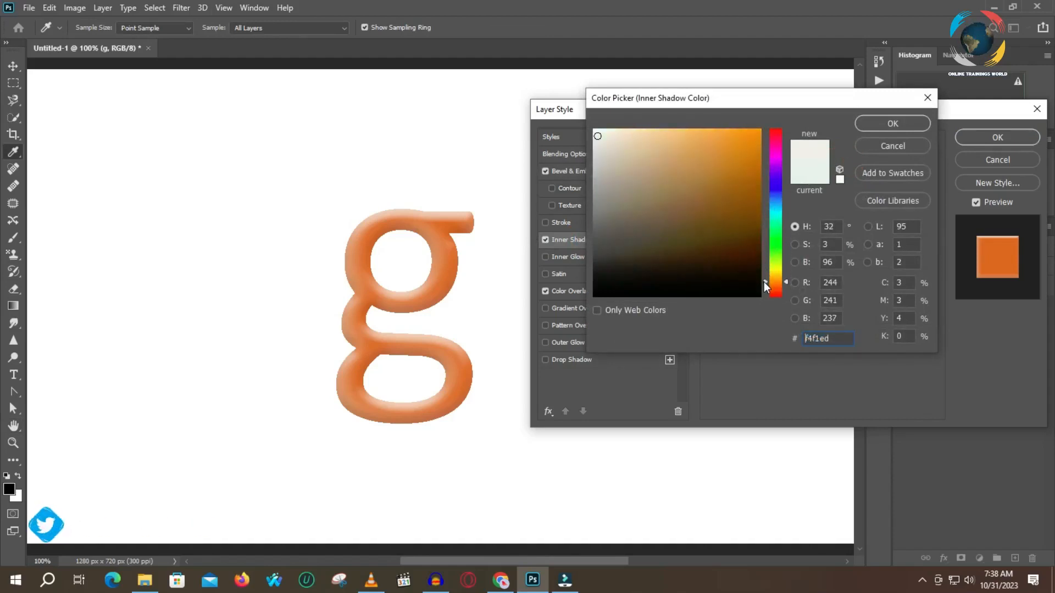
{"action": "left_click_drag", "start_coordinate": [597, 137], "coordinate": [730, 156]}
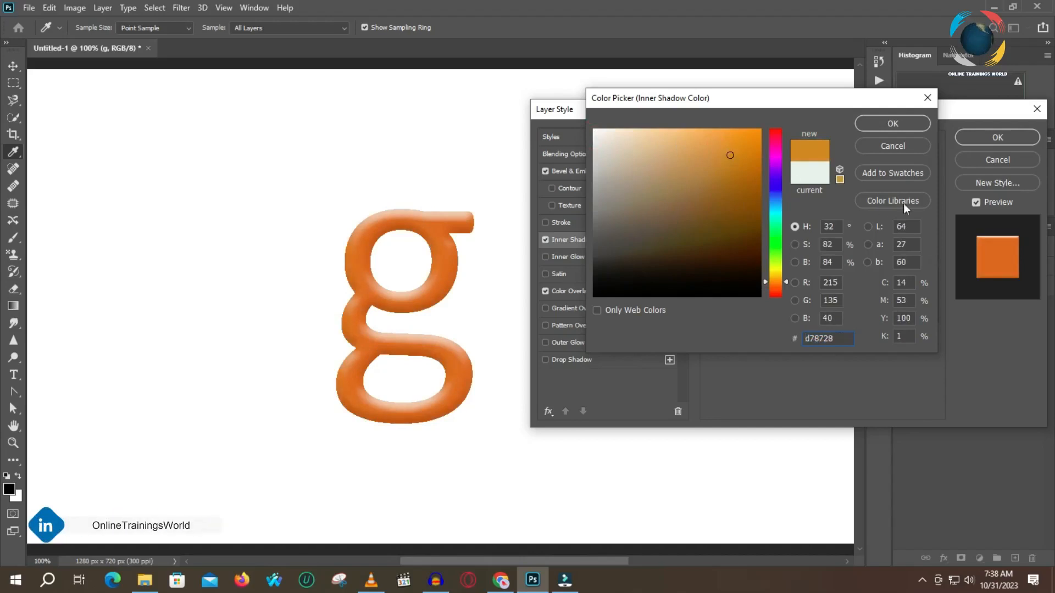
{"action": "left_click", "coordinate": [890, 124]}
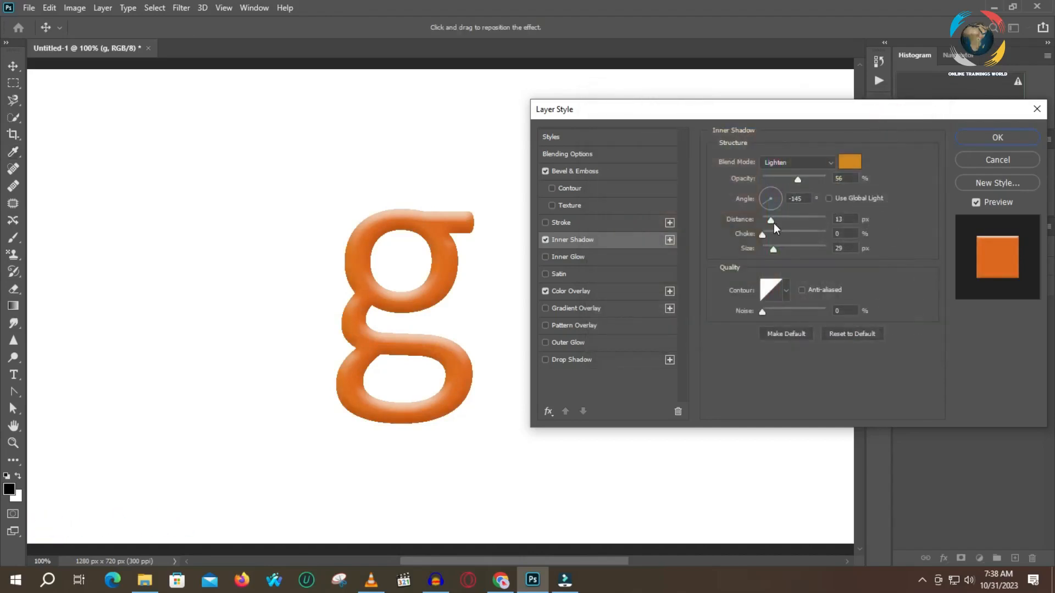
{"action": "left_click_drag", "start_coordinate": [770, 219], "coordinate": [767, 219]}
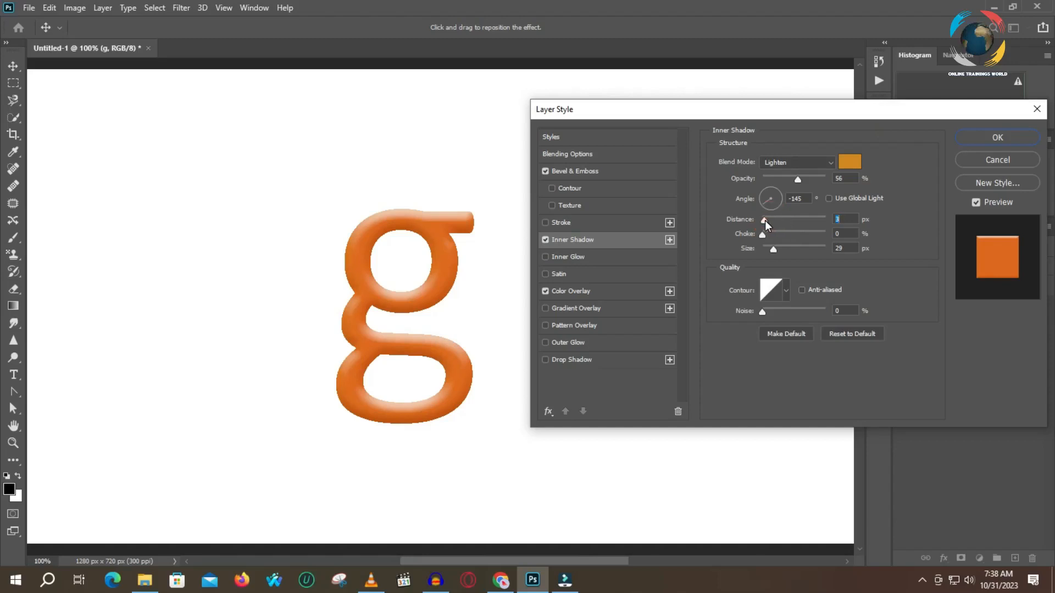
{"action": "left_click_drag", "start_coordinate": [764, 235], "coordinate": [774, 256]}
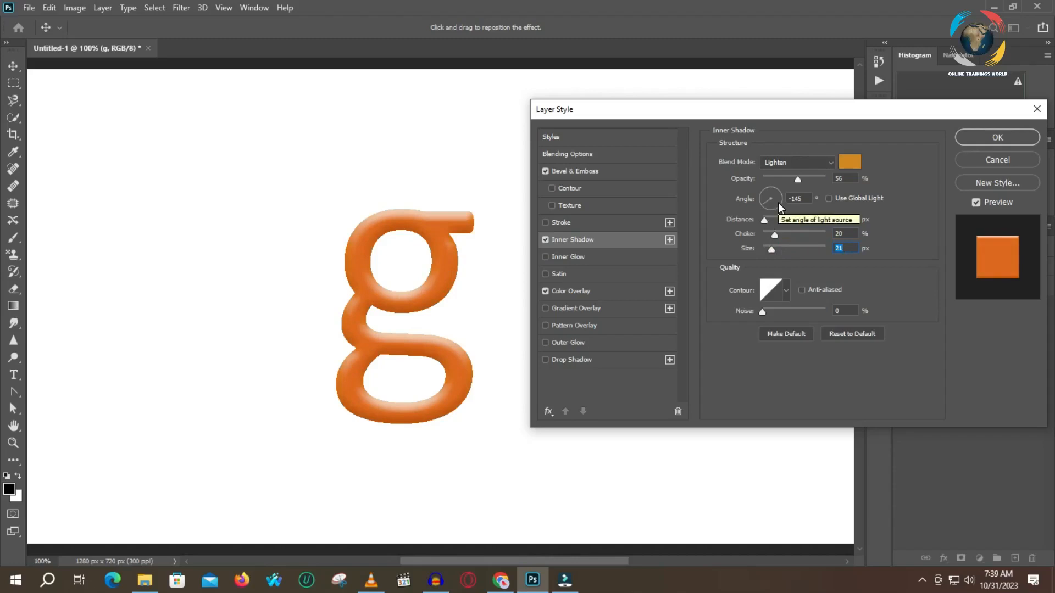
Enable the Inner Glow effect and set its colour to the dark burnt orange #af3b12.
{"action": "left_click", "coordinate": [571, 258]}
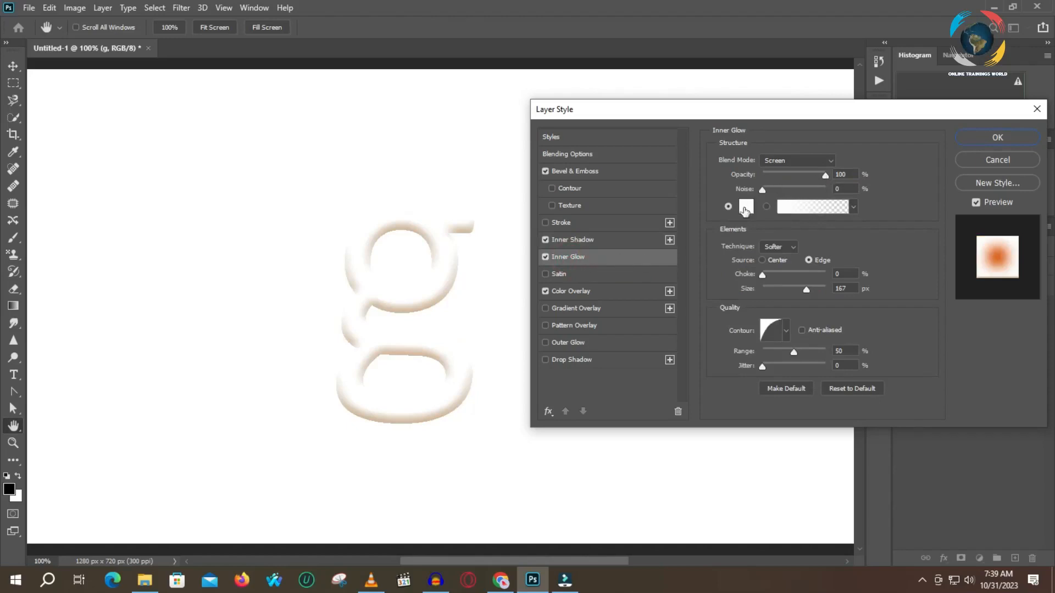
{"action": "left_click", "coordinate": [746, 208]}
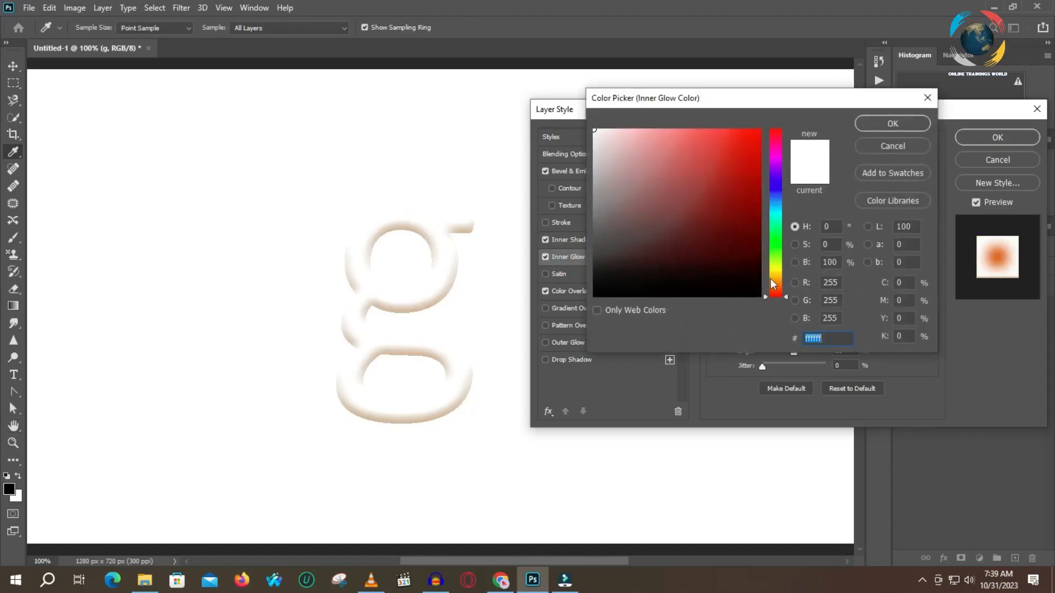
{"action": "left_click_drag", "start_coordinate": [766, 296], "coordinate": [765, 286]}
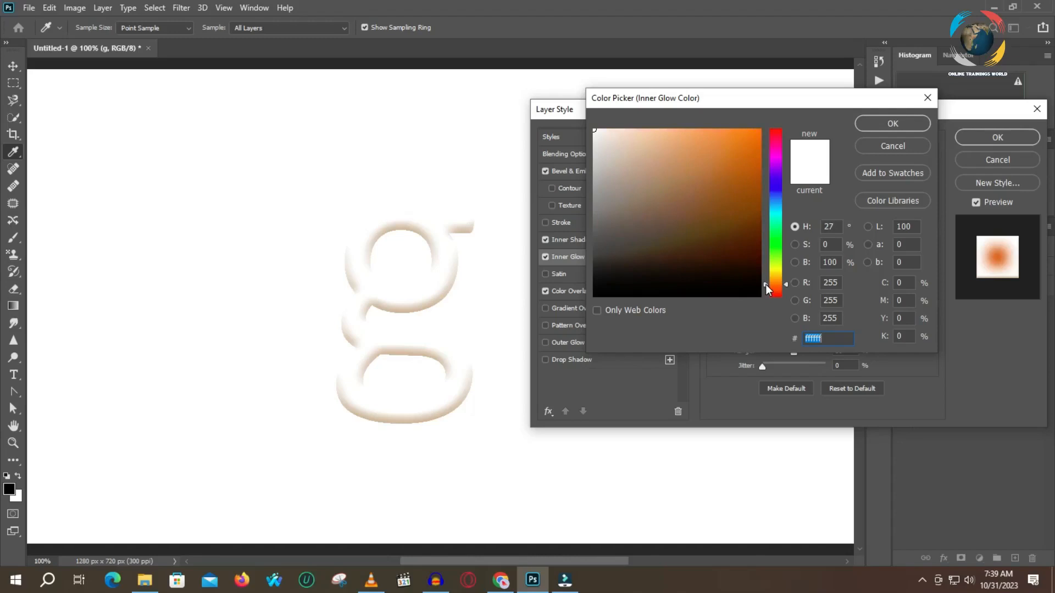
{"action": "mouse_move", "coordinate": [598, 136]}
{"action": "left_mouse_down"}
{"action": "mouse_move", "coordinate": [708, 152]}
{"action": "mouse_move", "coordinate": [714, 167]}
{"action": "mouse_move", "coordinate": [737, 146]}
{"action": "mouse_move", "coordinate": [738, 168]}
{"action": "left_mouse_up"}
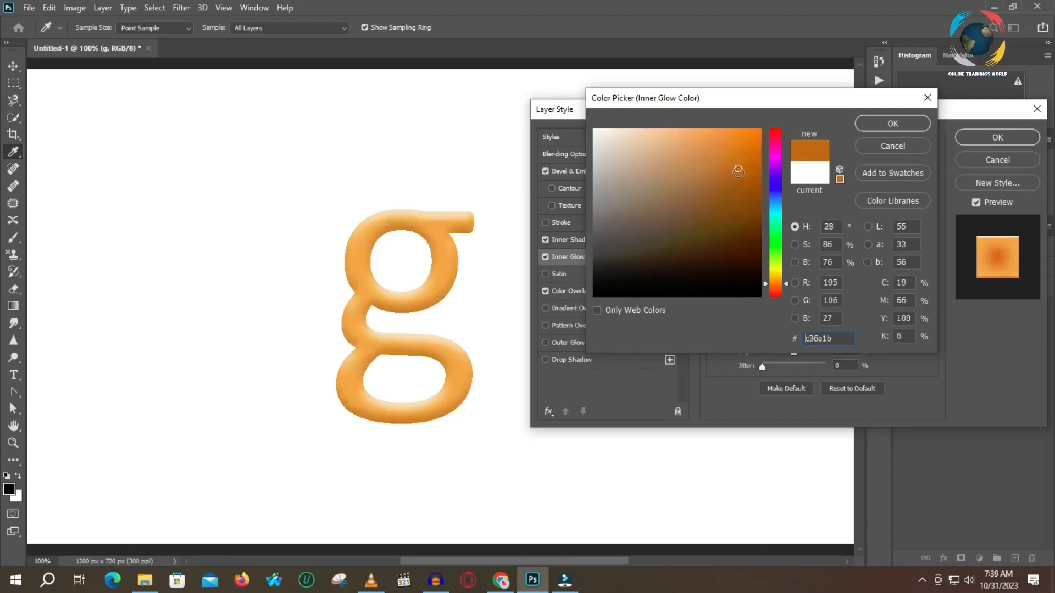
{"action": "left_click_drag", "start_coordinate": [775, 284], "coordinate": [766, 288]}
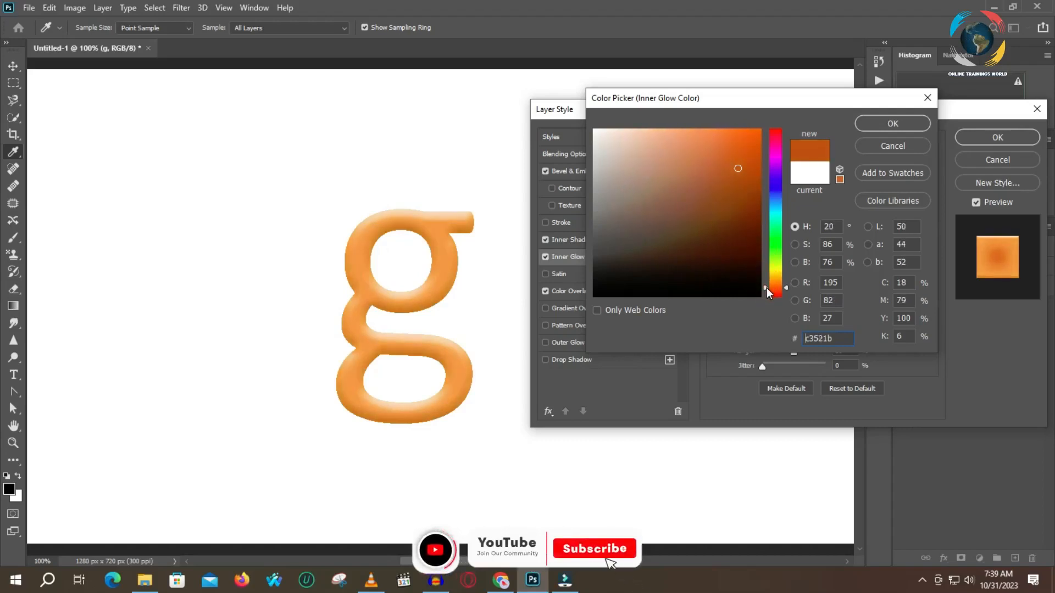
{"action": "left_click", "coordinate": [767, 288]}
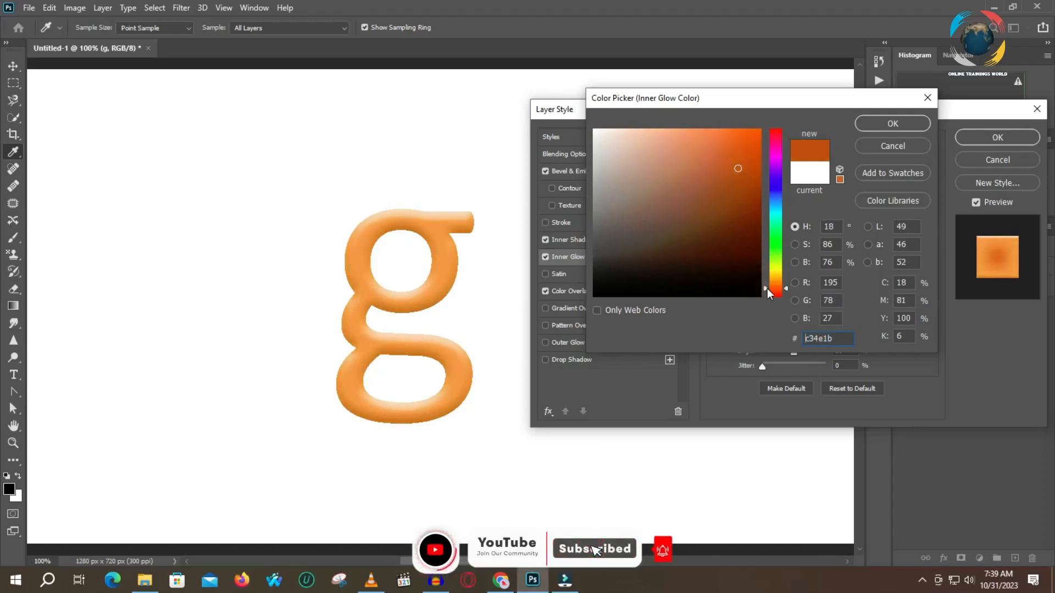
{"action": "left_click", "coordinate": [766, 290]}
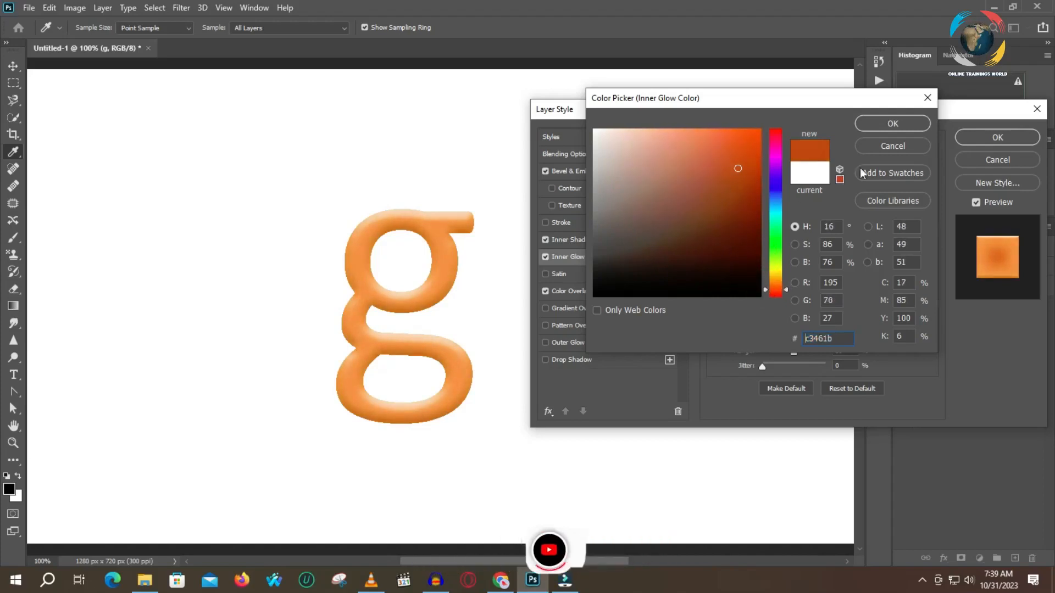
{"action": "left_click_drag", "start_coordinate": [739, 169], "coordinate": [744, 182]}
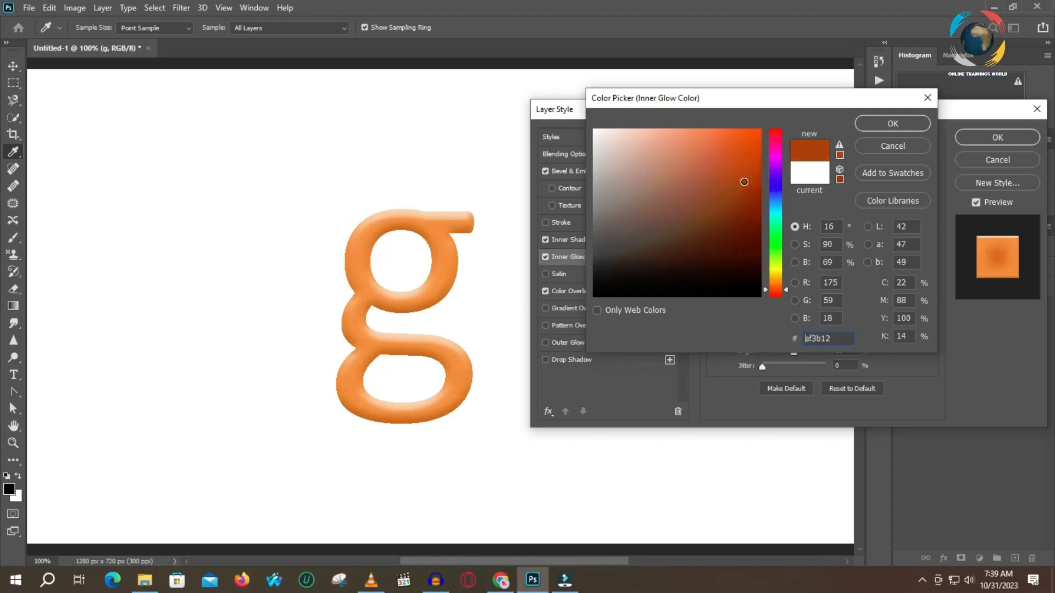
{"action": "left_click", "coordinate": [892, 123]}
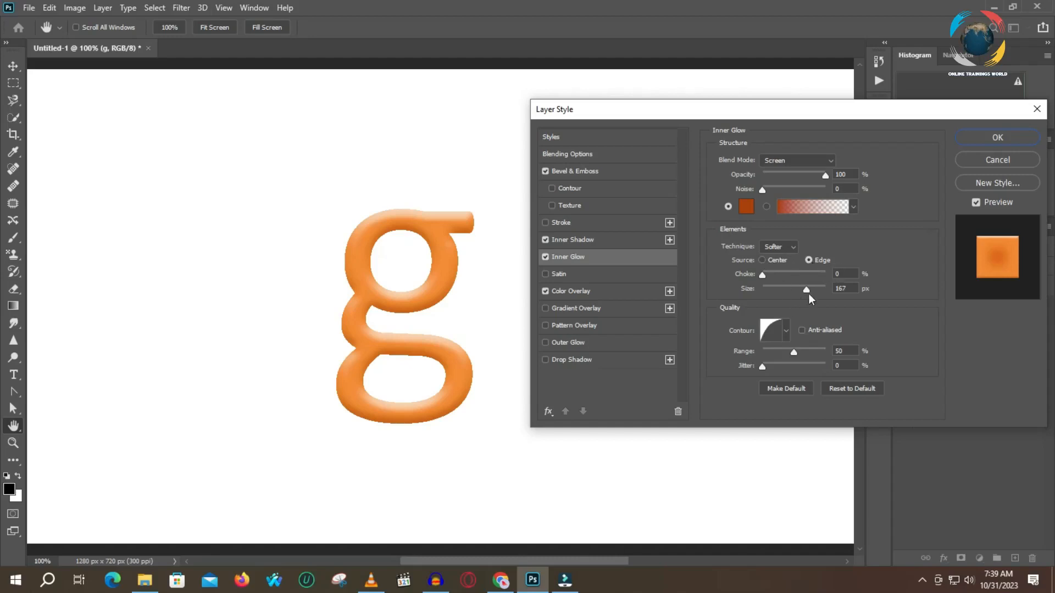
Set the inner glow's size to 136 px and, after trying other contour presets, choose the straight diagonal contour.
{"action": "mouse_move", "coordinate": [807, 293]}
{"action": "left_mouse_down"}
{"action": "mouse_move", "coordinate": [789, 291]}
{"action": "mouse_move", "coordinate": [800, 294]}
{"action": "left_mouse_up"}
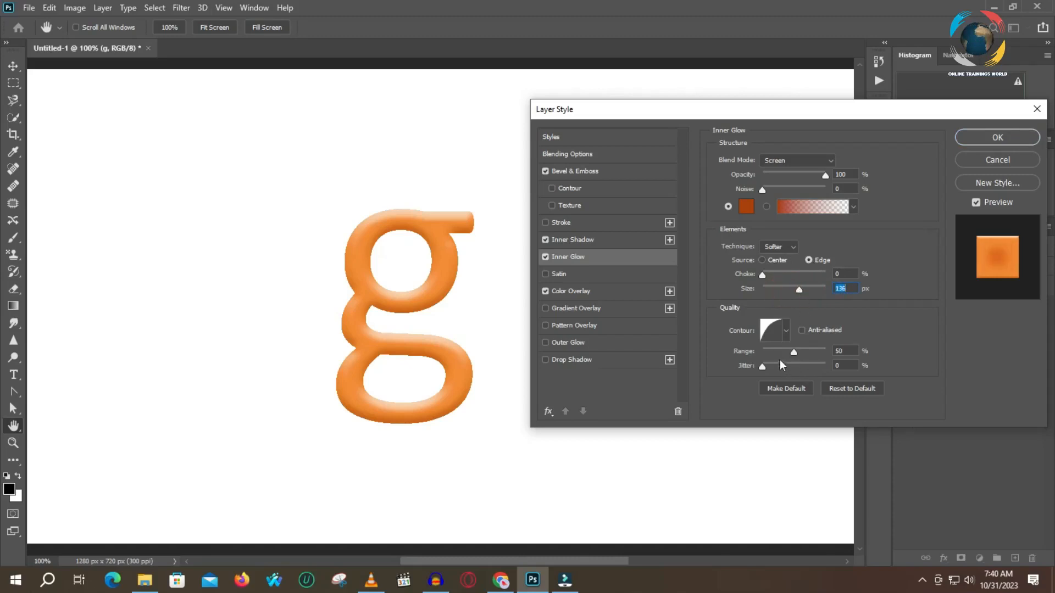
{"action": "left_click", "coordinate": [786, 332]}
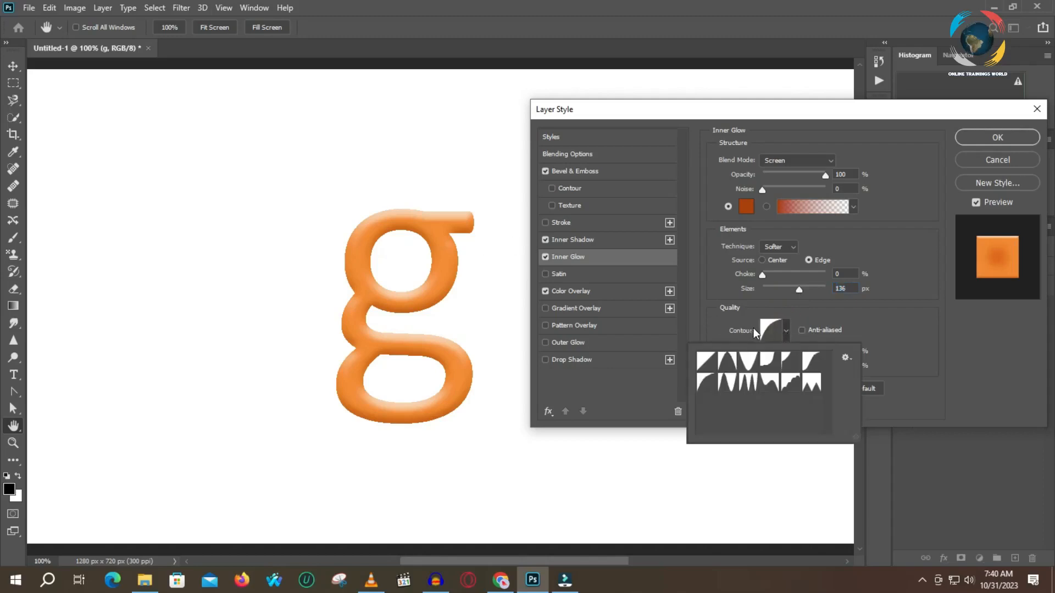
{"action": "left_click", "coordinate": [748, 362]}
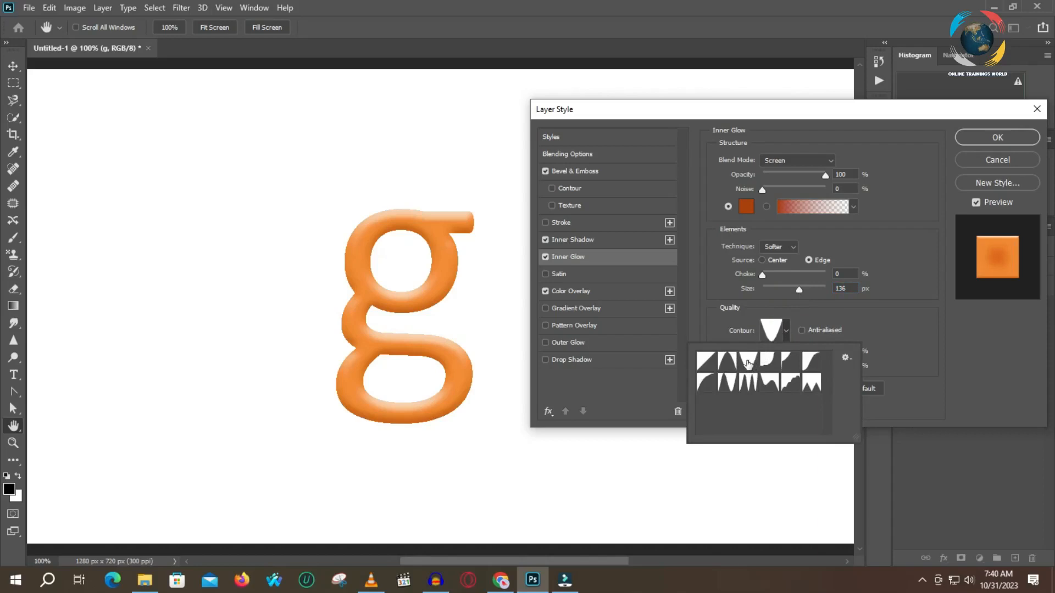
{"action": "left_click", "coordinate": [769, 360]}
{"action": "left_click", "coordinate": [794, 362]}
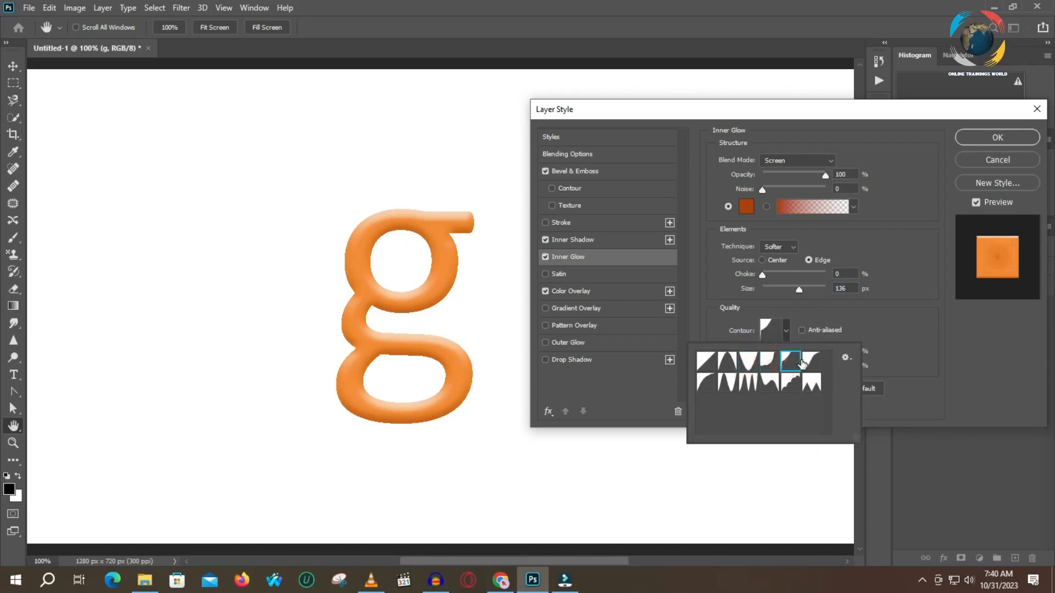
{"action": "left_click", "coordinate": [702, 359]}
{"action": "left_click", "coordinate": [910, 353]}
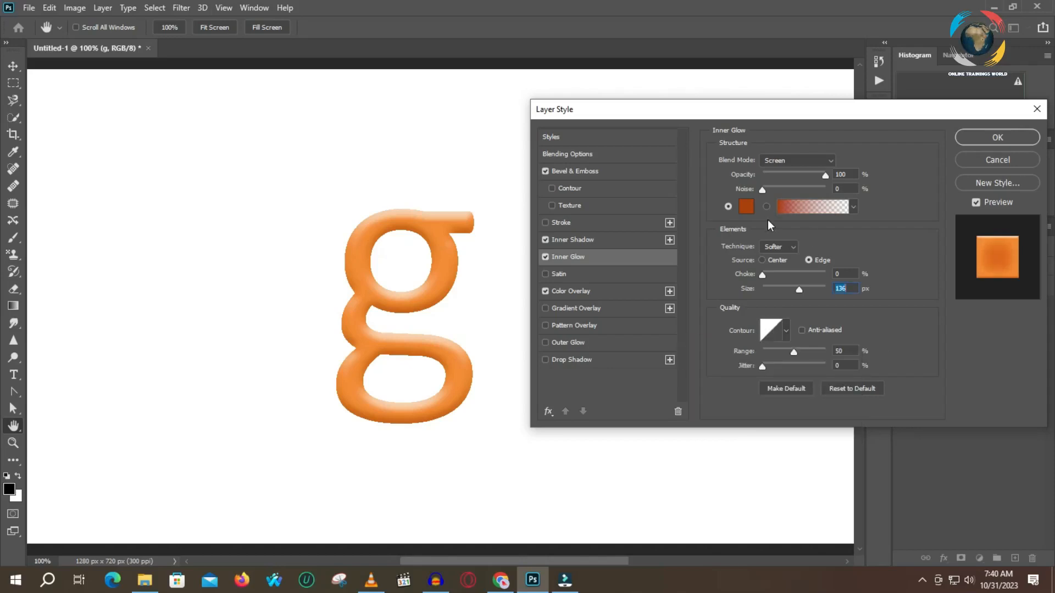
Enable the bevel's Texture and choose the orange leaf pattern, fourth in the first Trees group.
{"action": "left_click", "coordinate": [577, 206]}
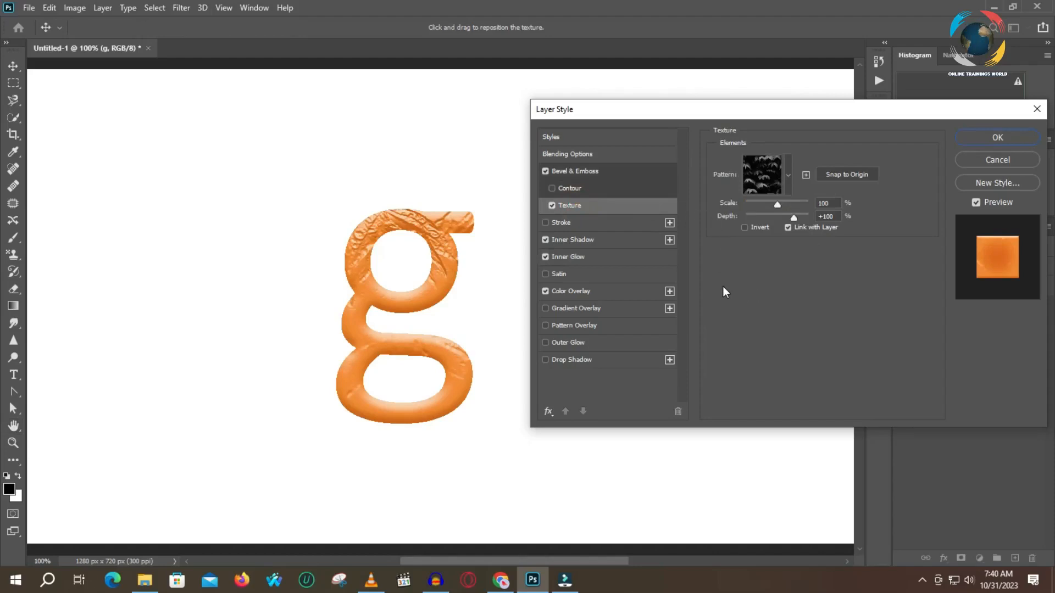
{"action": "left_click", "coordinate": [788, 175]}
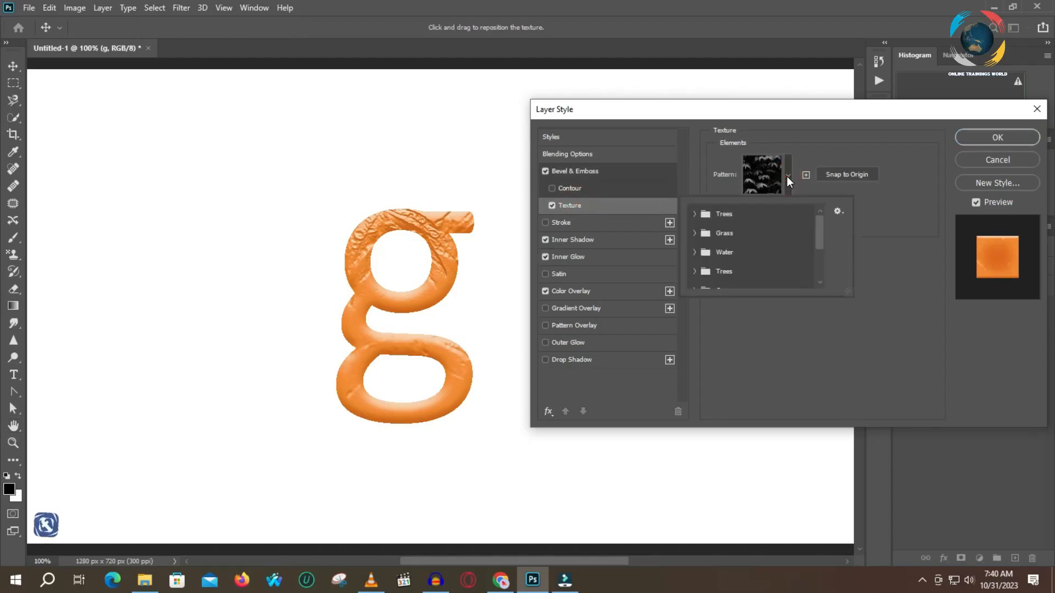
{"action": "scroll", "coordinate": [775, 236], "scroll_direction": "down", "scroll_amount": 2}
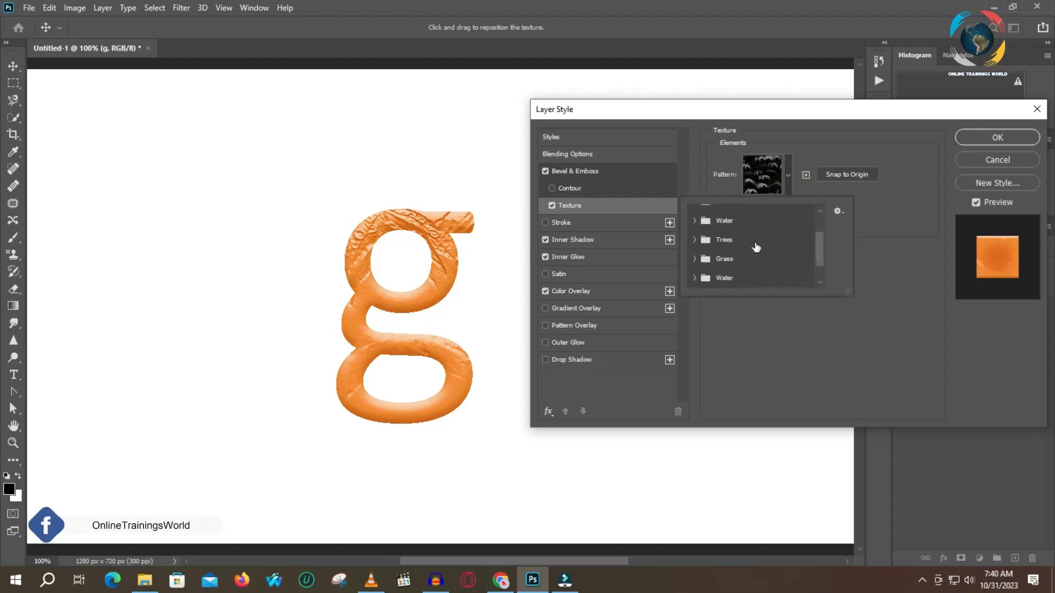
{"action": "scroll", "coordinate": [779, 253], "scroll_direction": "up", "scroll_amount": 3}
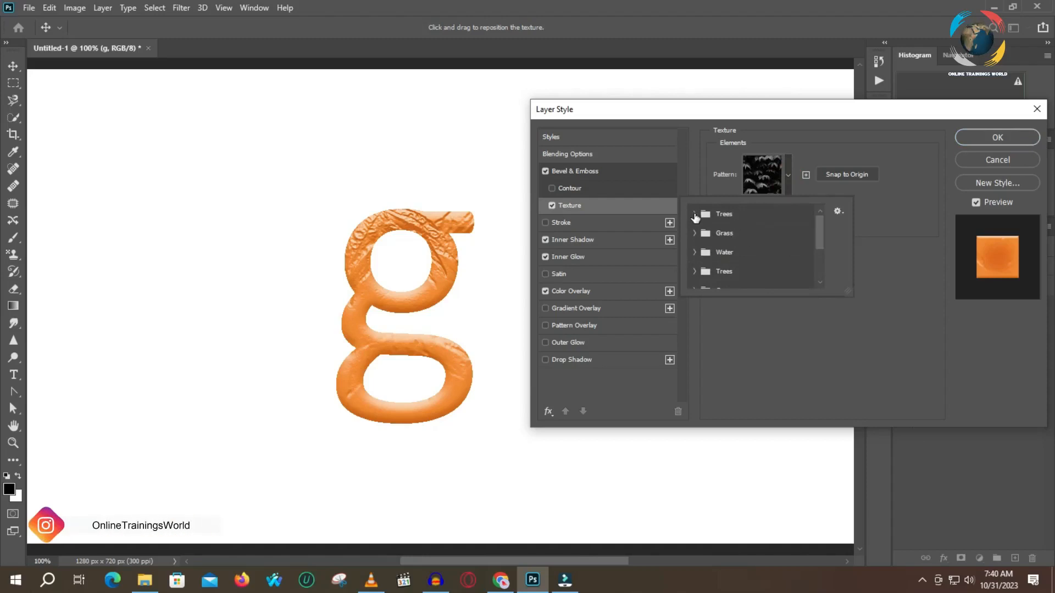
{"action": "left_click", "coordinate": [695, 217]}
{"action": "left_click", "coordinate": [774, 234]}
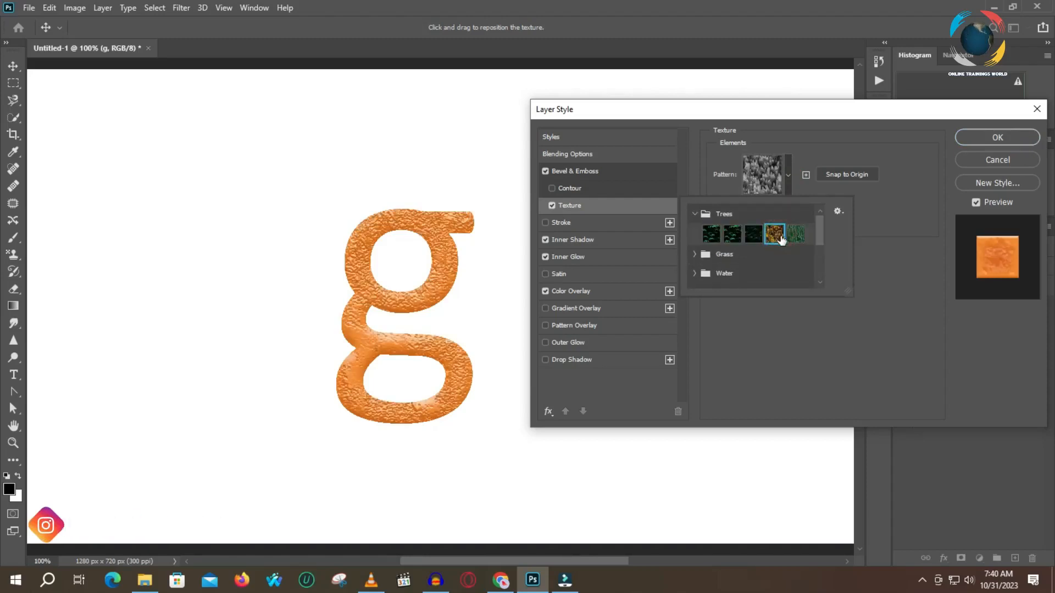
{"action": "left_click", "coordinate": [873, 220]}
Try different strengths for the leaf texture, ending at a scale of 187% and a depth of +18%.
{"action": "left_click_drag", "start_coordinate": [777, 203], "coordinate": [750, 207]}
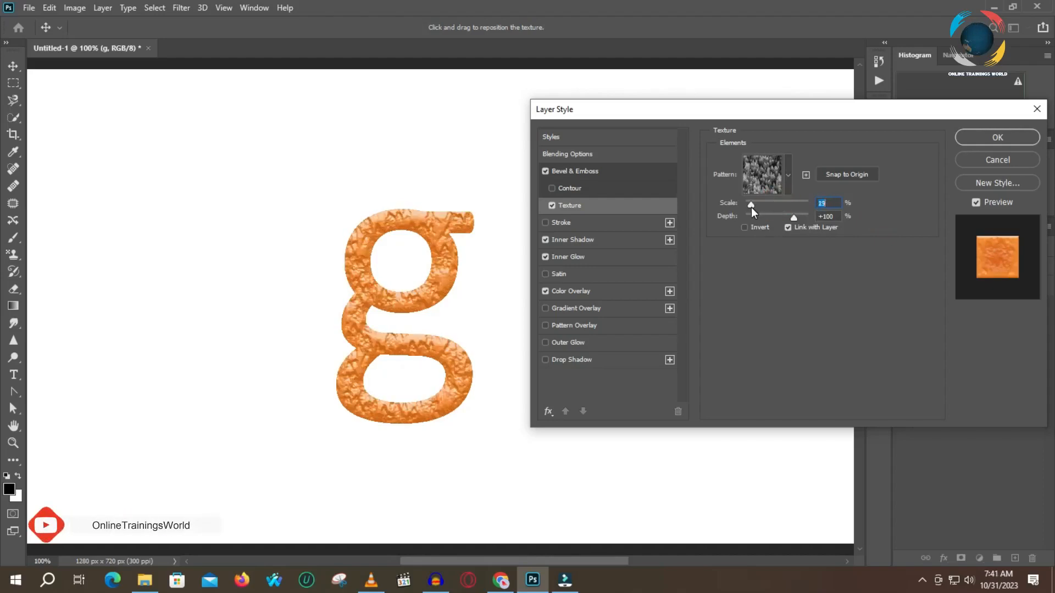
{"action": "left_click", "coordinate": [787, 227]}
{"action": "mouse_move", "coordinate": [793, 218]}
{"action": "left_mouse_down"}
{"action": "mouse_move", "coordinate": [757, 216]}
{"action": "mouse_move", "coordinate": [779, 217]}
{"action": "left_mouse_up"}
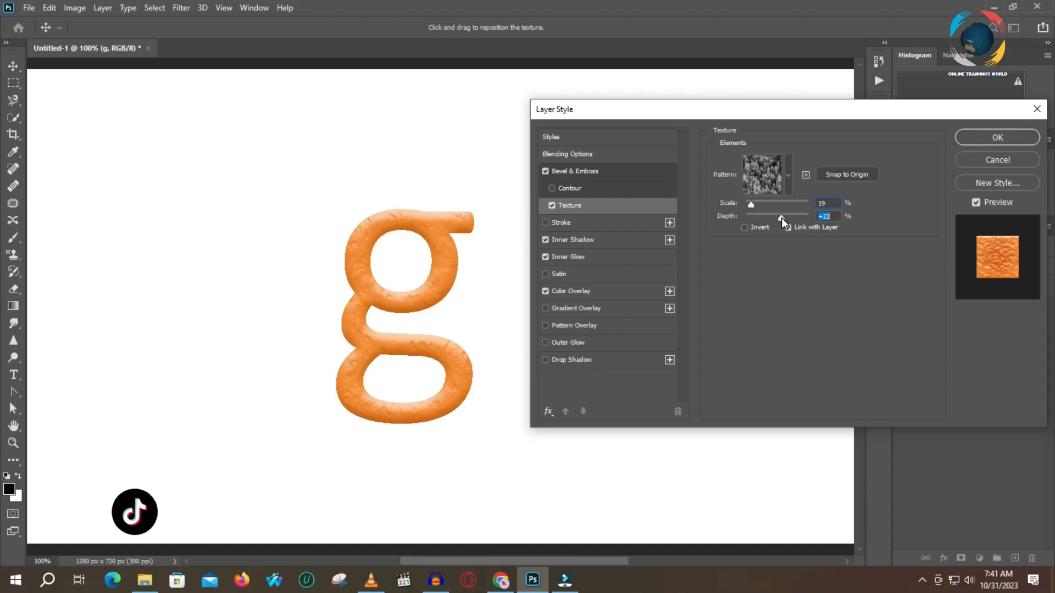
{"action": "left_click_drag", "start_coordinate": [752, 203], "coordinate": [780, 203]}
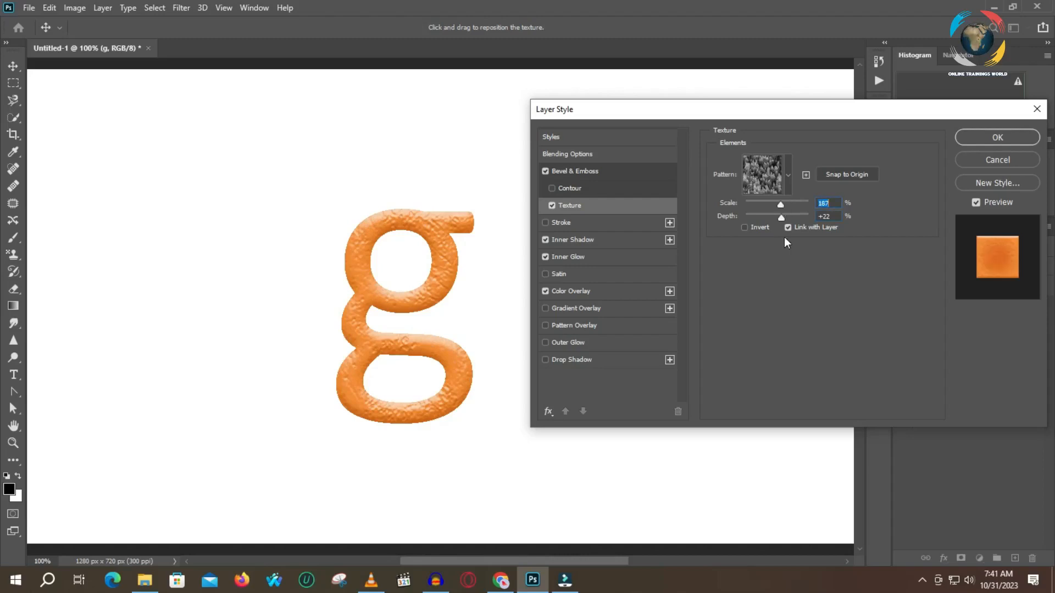
{"action": "left_click", "coordinate": [777, 218]}
{"action": "left_click_drag", "start_coordinate": [777, 216], "coordinate": [779, 217]}
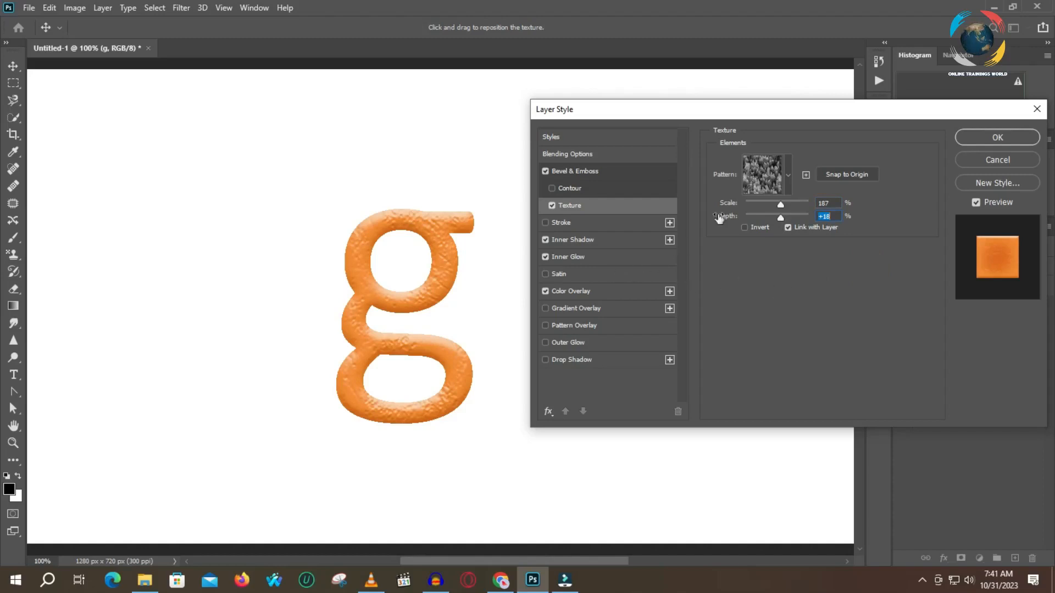
Switch the texture to the brown Grass pattern with scale 61% and depth +22%, and apply the layer style.
{"action": "left_click", "coordinate": [787, 174]}
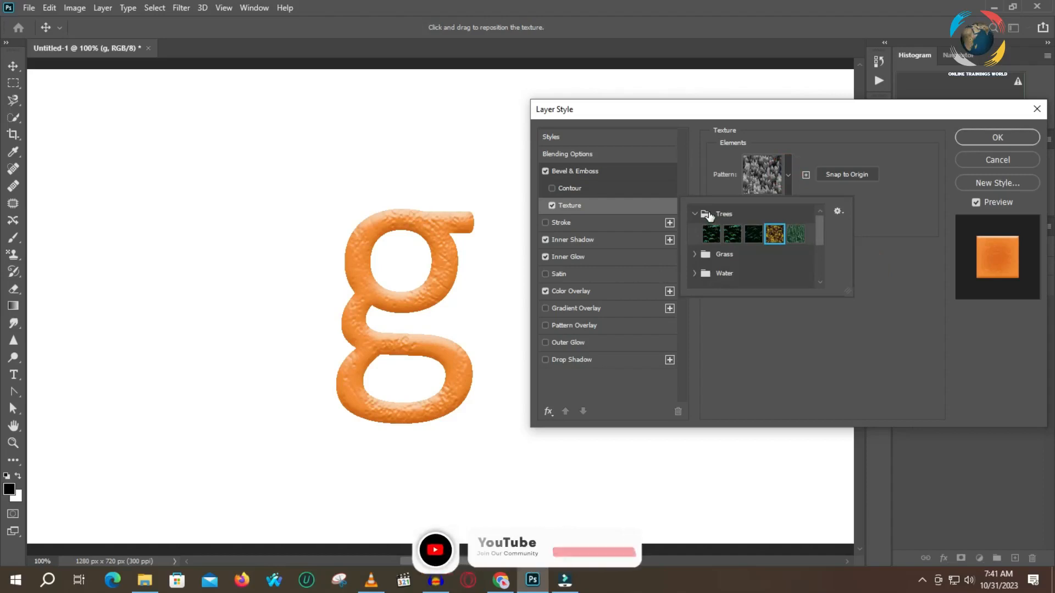
{"action": "left_click", "coordinate": [696, 254]}
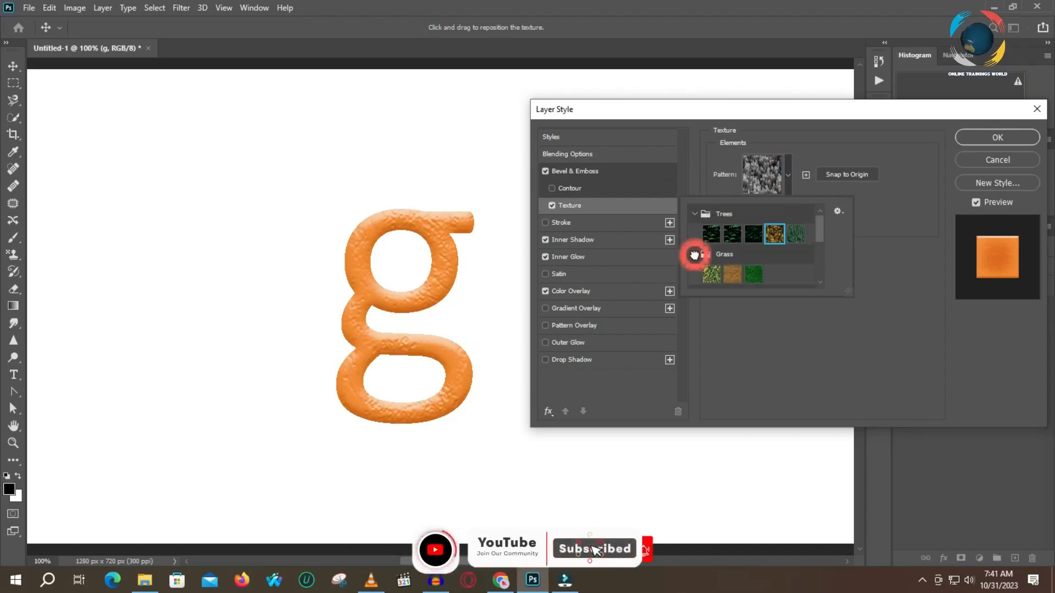
{"action": "left_click", "coordinate": [735, 268]}
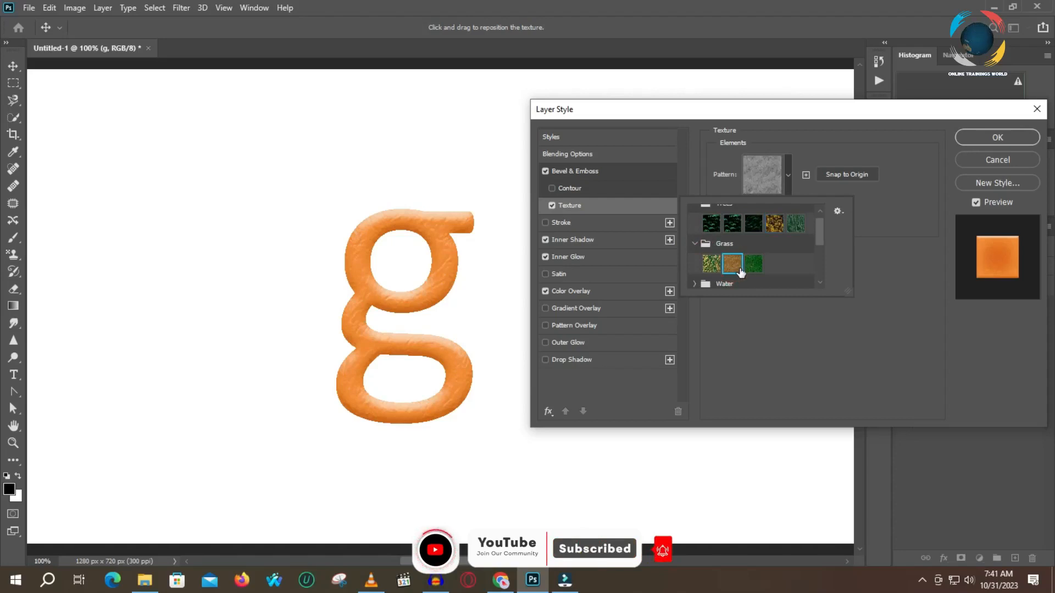
{"action": "left_click", "coordinate": [881, 229]}
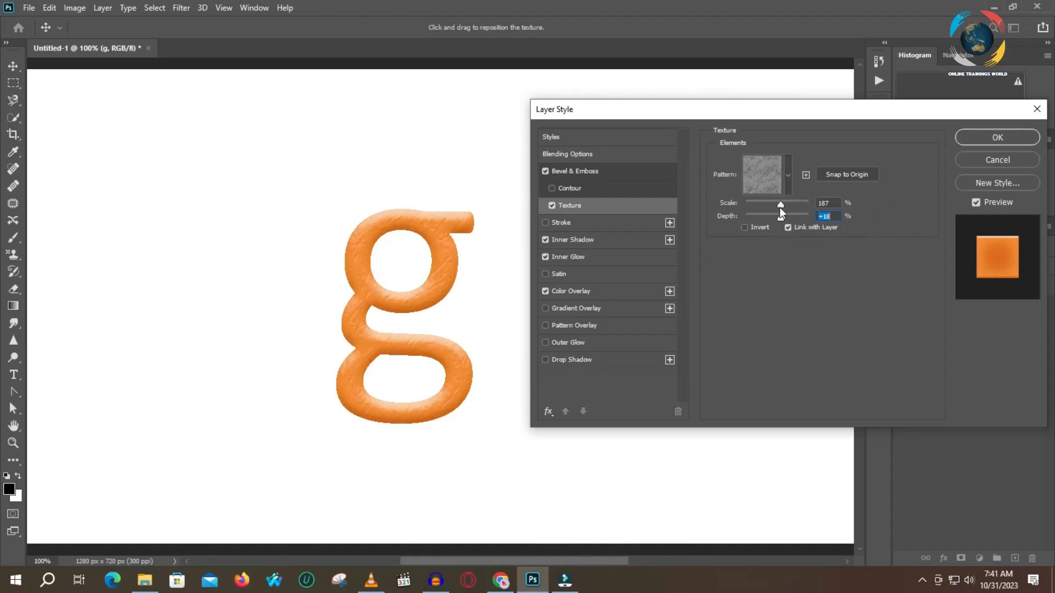
{"action": "mouse_move", "coordinate": [781, 205]}
{"action": "left_mouse_down"}
{"action": "mouse_move", "coordinate": [768, 206]}
{"action": "mouse_move", "coordinate": [784, 220]}
{"action": "left_mouse_up"}
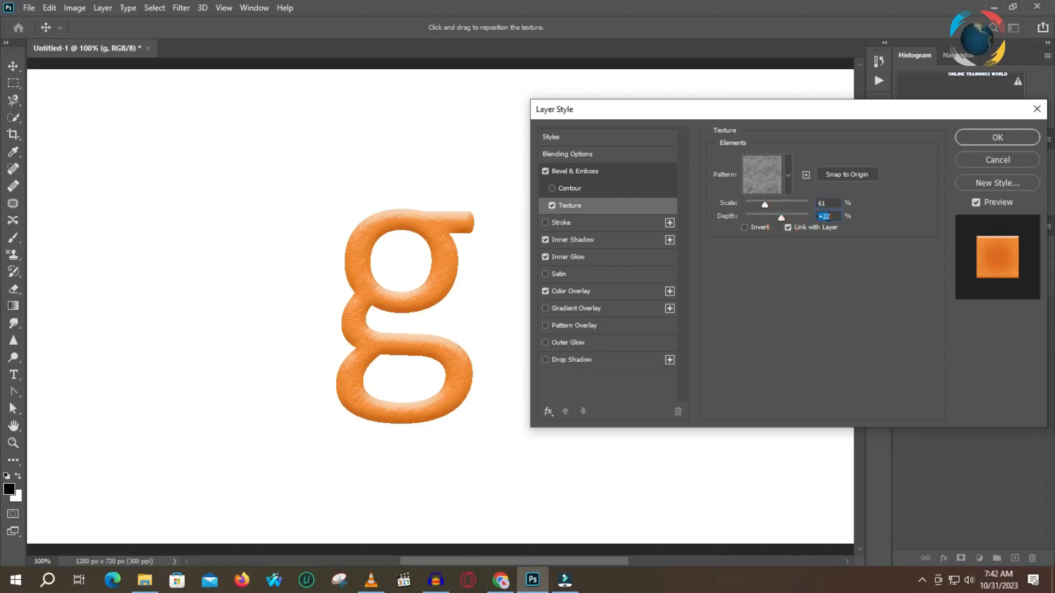
{"action": "left_click", "coordinate": [995, 139]}
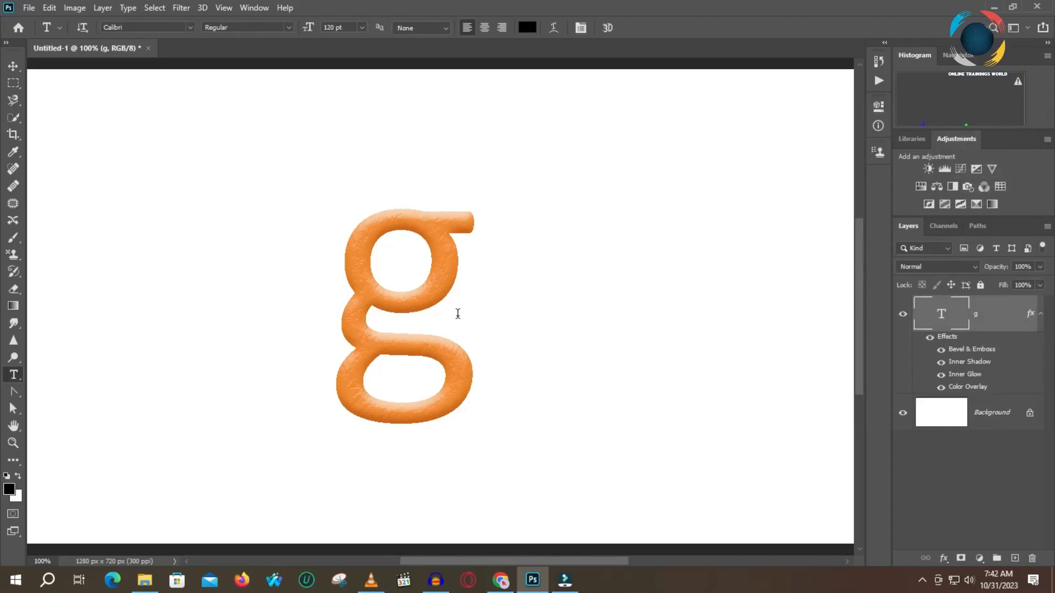